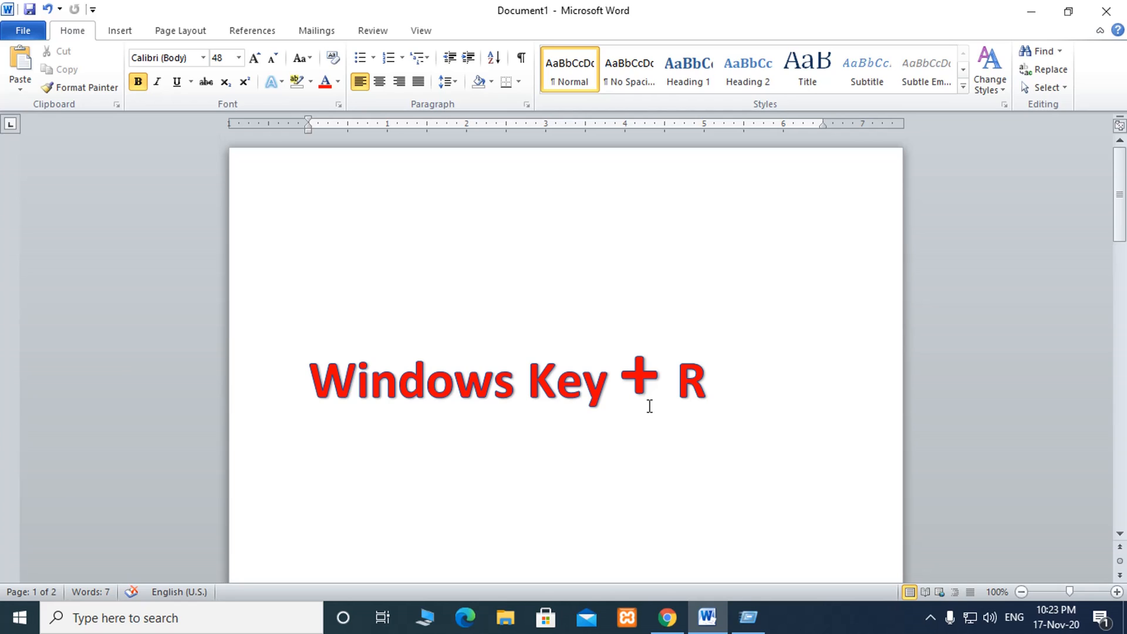
pyautogui.press('super+r')
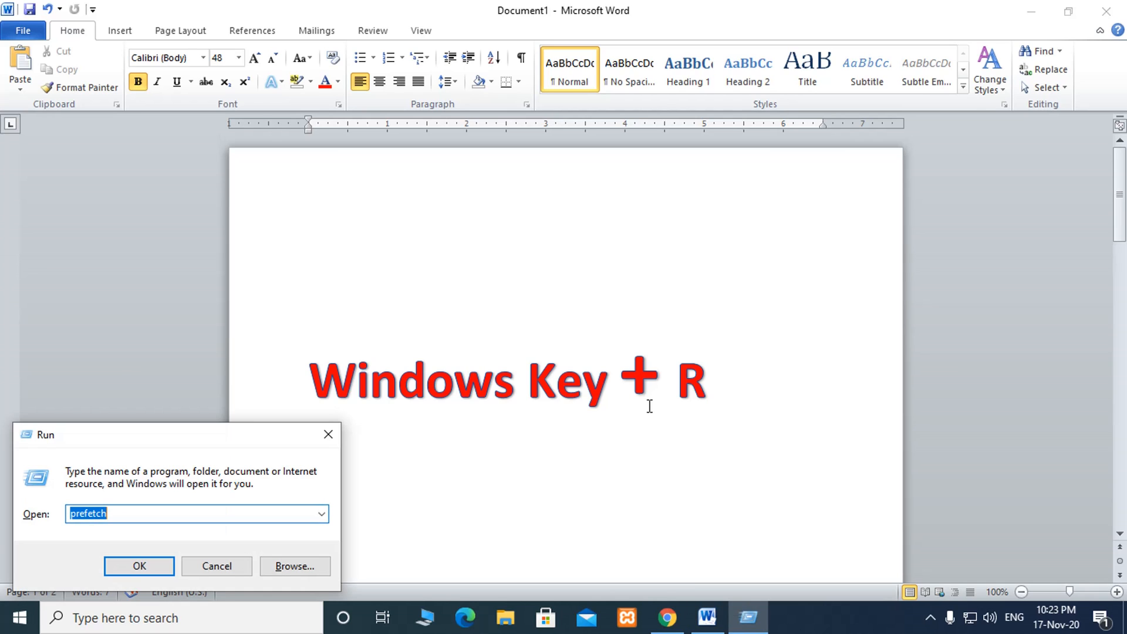
pyautogui.click(176, 515)
pyautogui.press('BackSpace')
pyautogui.press('BackSpace')
pyautogui.press('BackSpace')
pyautogui.press('BackSpace')
pyautogui.press('BackSpace')
pyautogui.press('BackSpace')
pyautogui.press('BackSpace')
pyautogui.press('BackSpace')
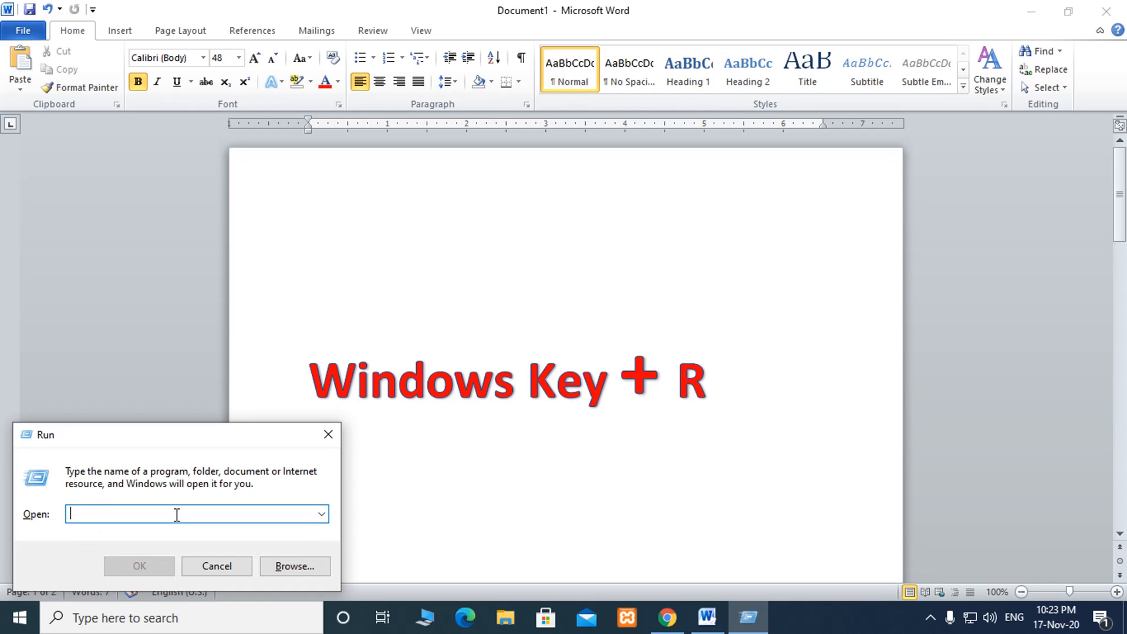
pyautogui.click(326, 435)
# Search Windows for "run" and open the Run app
pyautogui.click(181, 618)
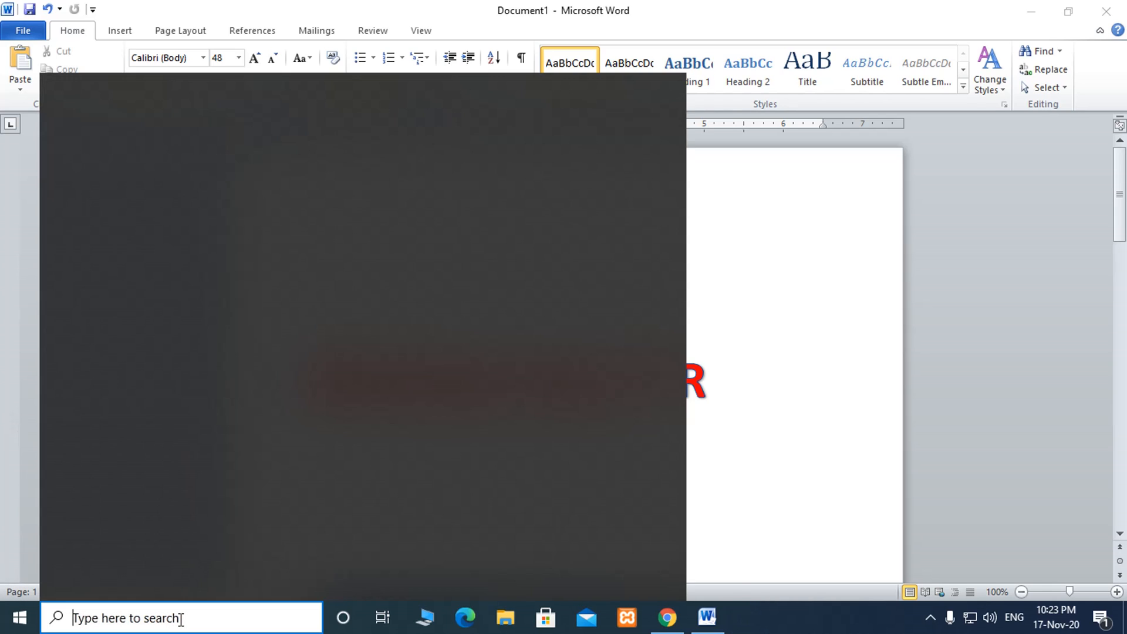
pyautogui.write('run')
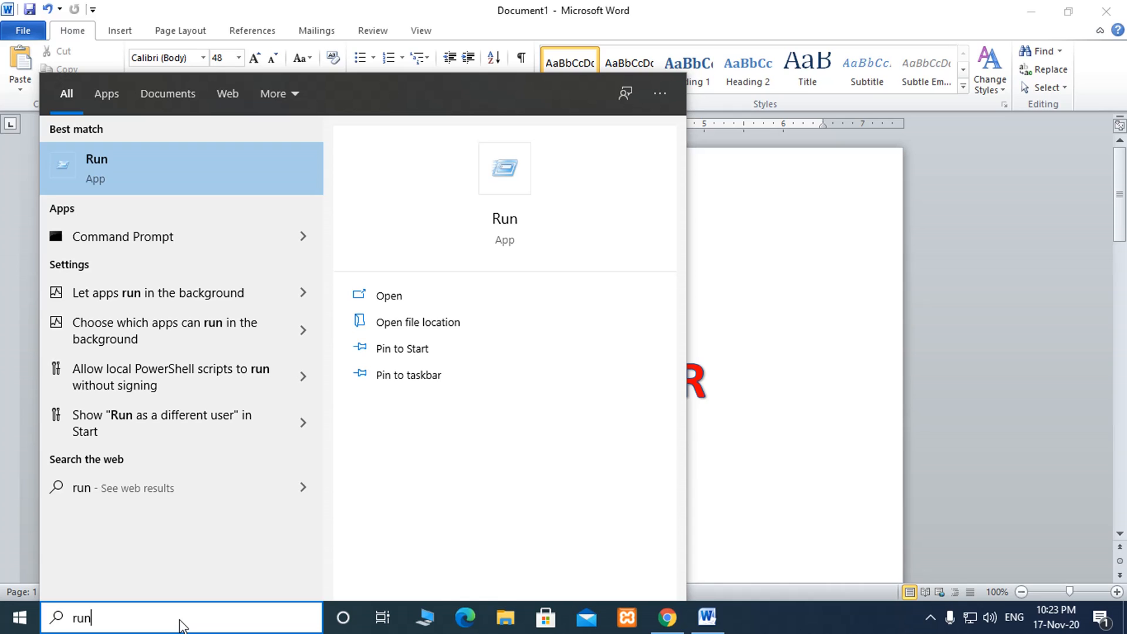
pyautogui.press('Return')
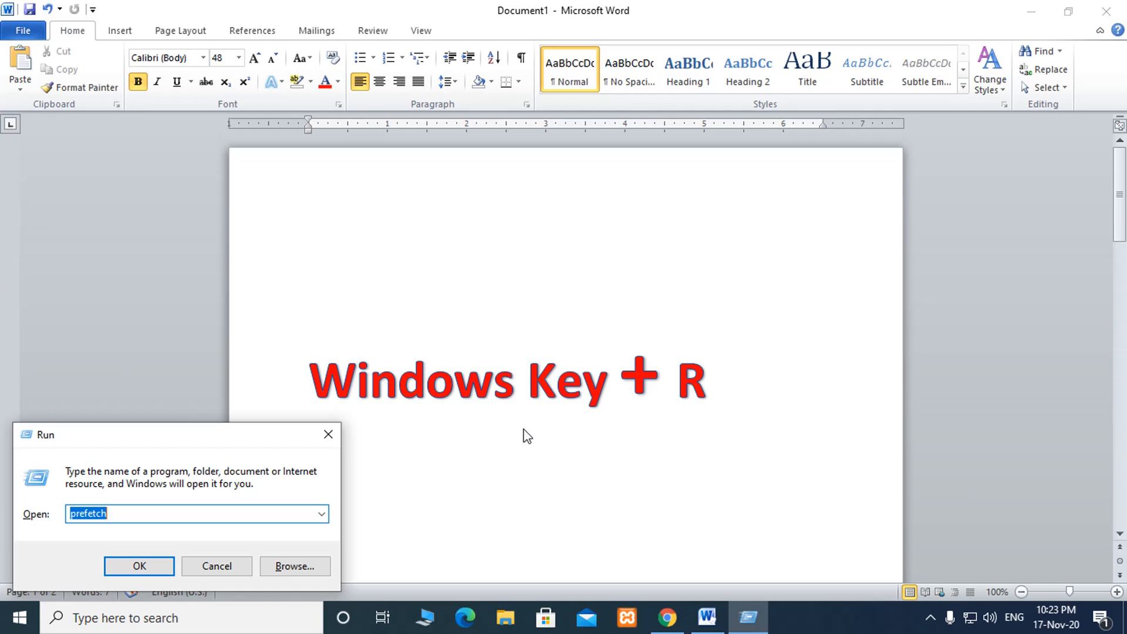
# Replace the existing Run entry with %temp% and execute it to open the Temp folder
pyautogui.scroll(-10, 526, 436)
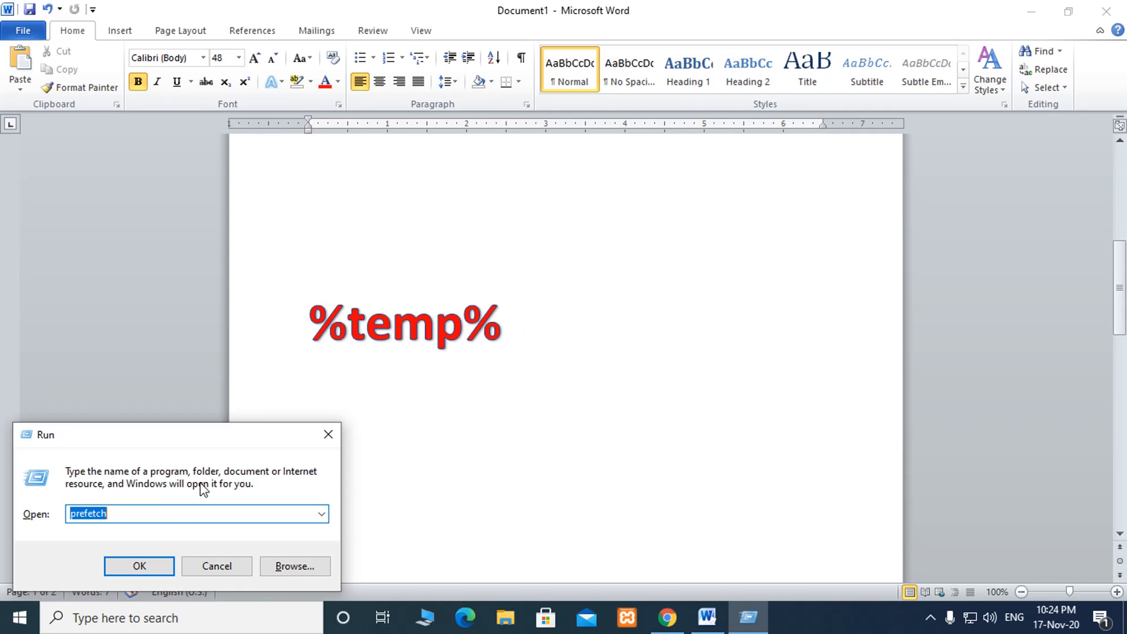
pyautogui.click(174, 513)
pyautogui.press('BackSpace')
pyautogui.press('BackSpace')
pyautogui.press('BackSpace')
pyautogui.press('BackSpace')
pyautogui.press('BackSpace')
pyautogui.press('BackSpace')
pyautogui.press('BackSpace')
pyautogui.press('BackSpace')
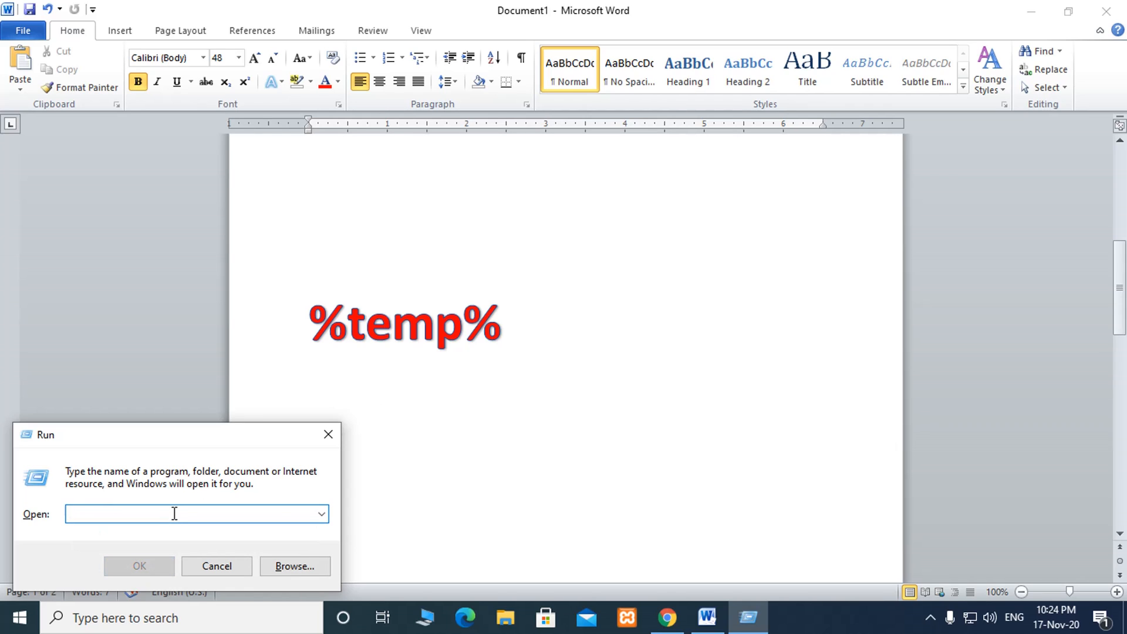
pyautogui.write('%')
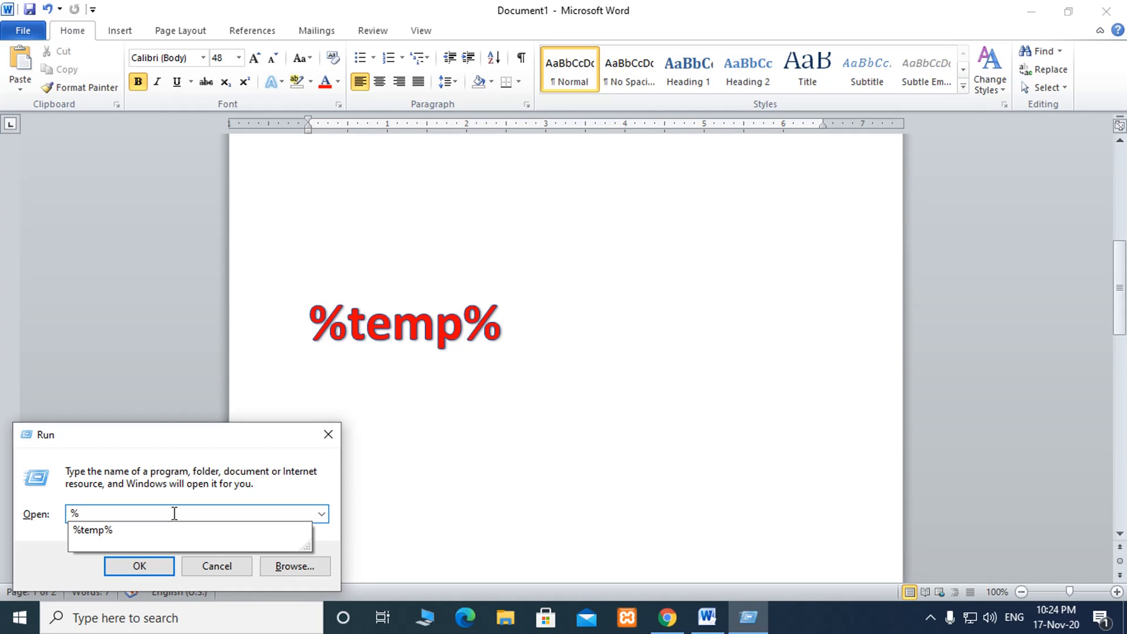
pyautogui.write('temp%')
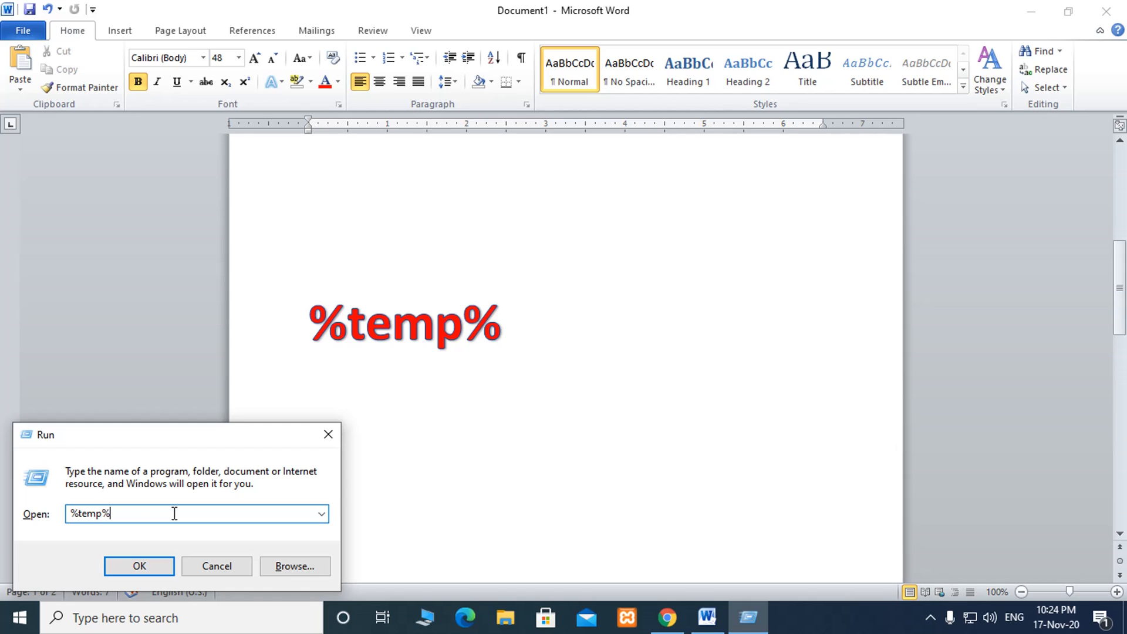
pyautogui.click(153, 565)
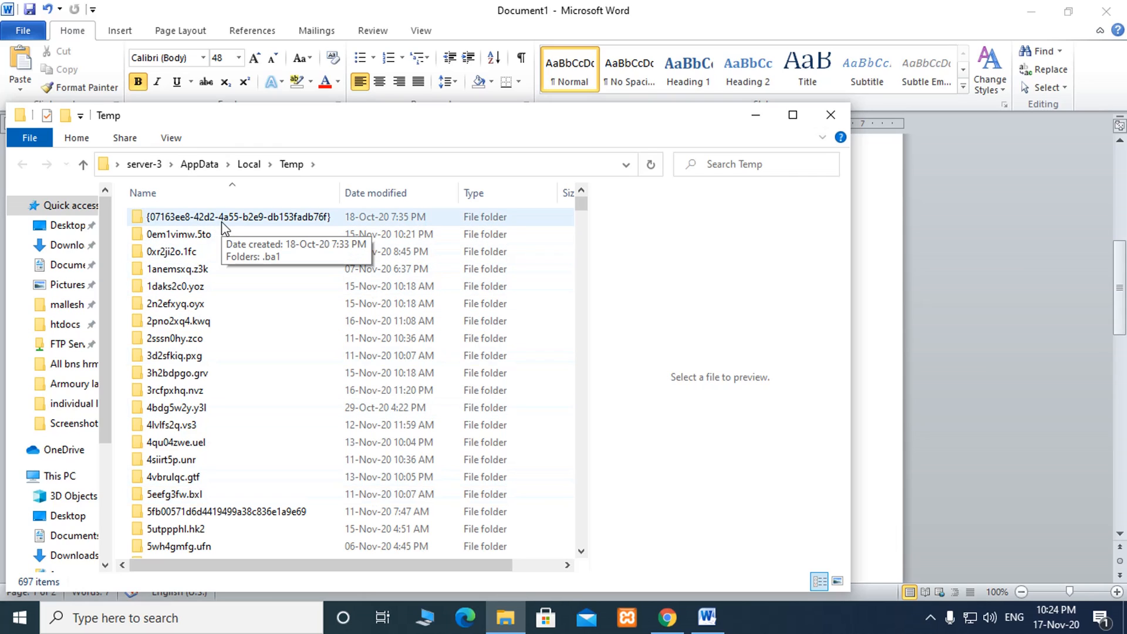
# Examine the subfolders stored in the Temp folder
pyautogui.click(206, 220)
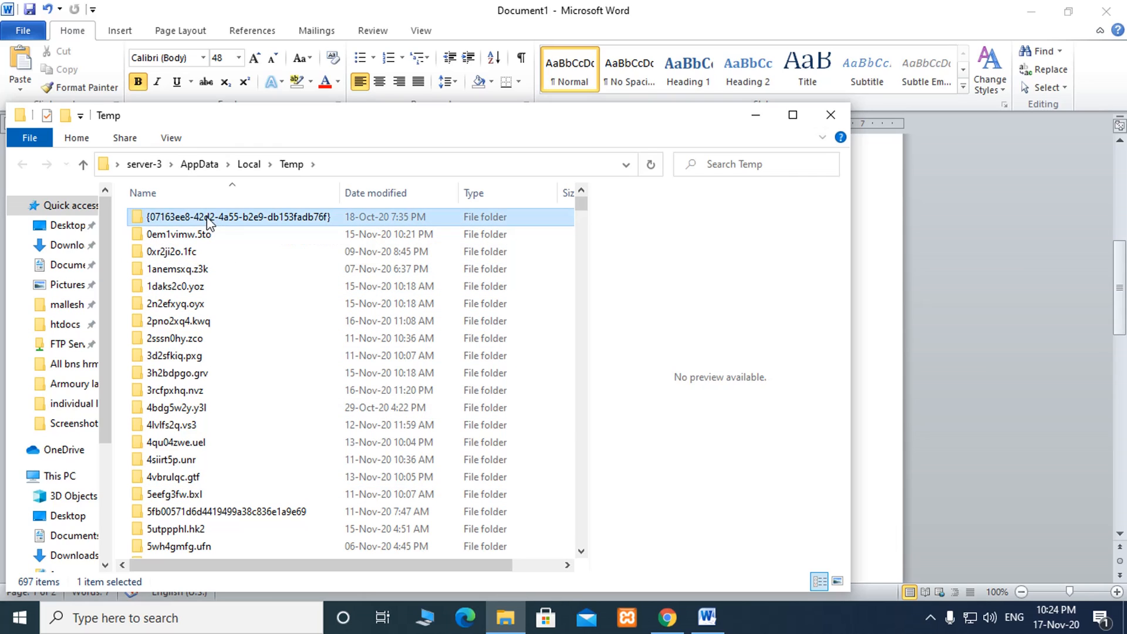
pyautogui.click(209, 236)
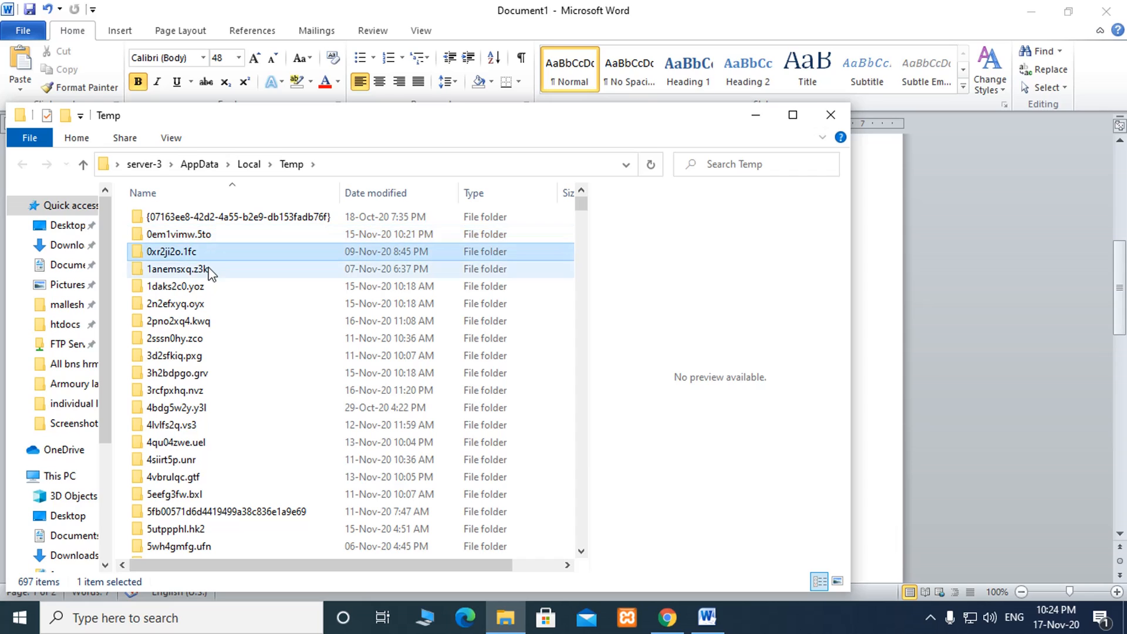
pyautogui.click(240, 220)
pyautogui.click(237, 241)
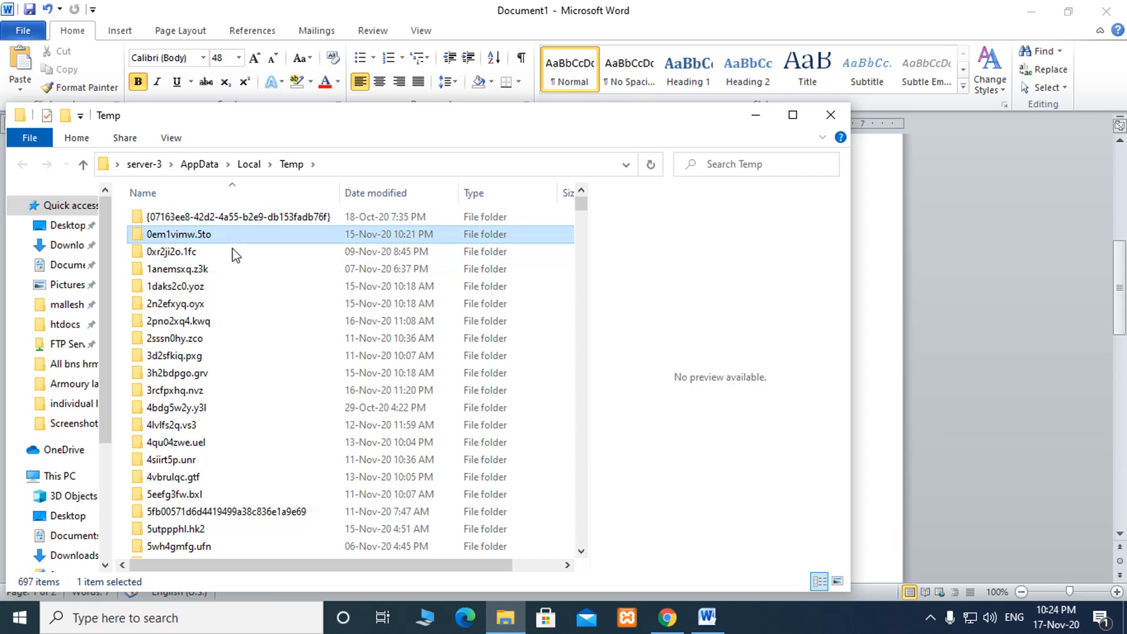
pyautogui.click(235, 260)
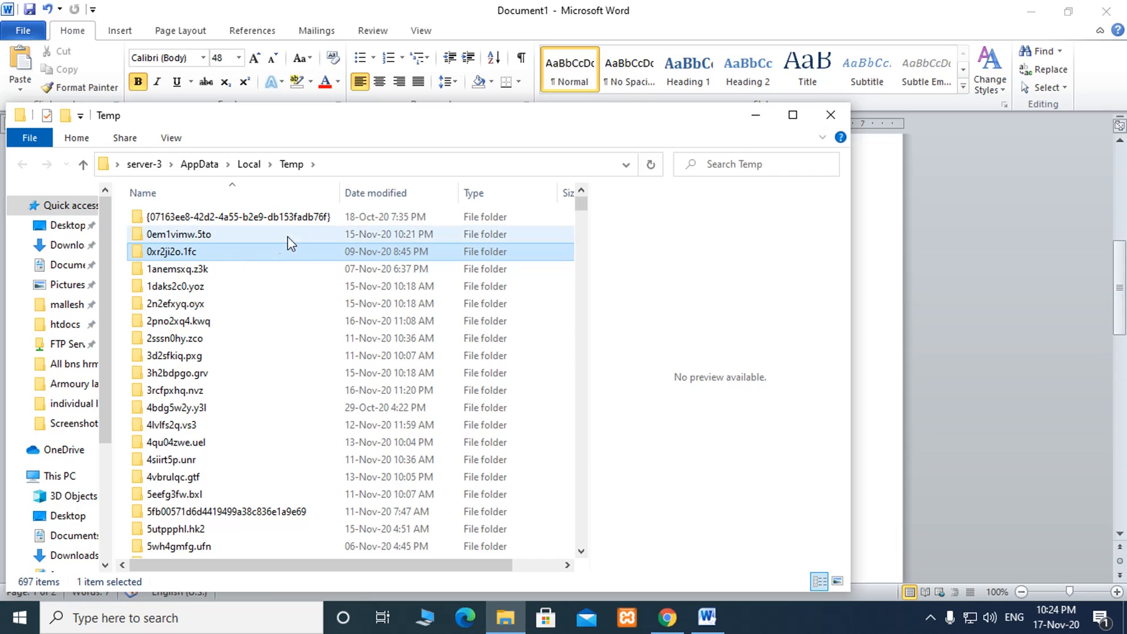
pyautogui.scroll(-4, 264, 363)
pyautogui.scroll(-4, 297, 428)
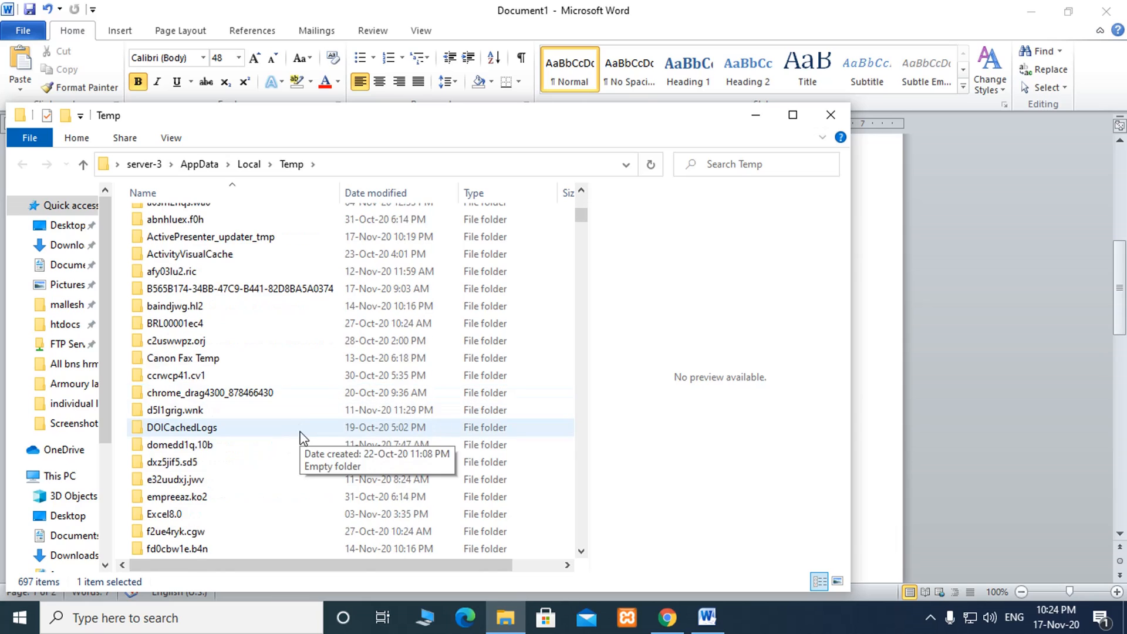
pyautogui.scroll(8, 302, 437)
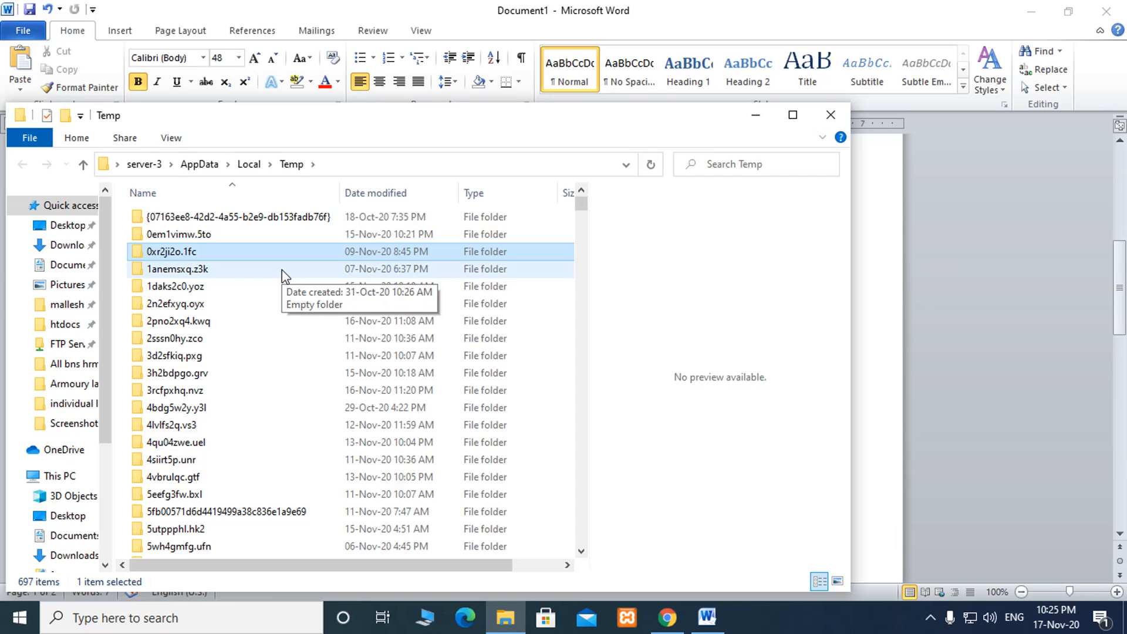
# Delete all items in the Temp folder, continuing with administrator permission and retrying the file in use
pyautogui.hotkey('ctrl', 'a')
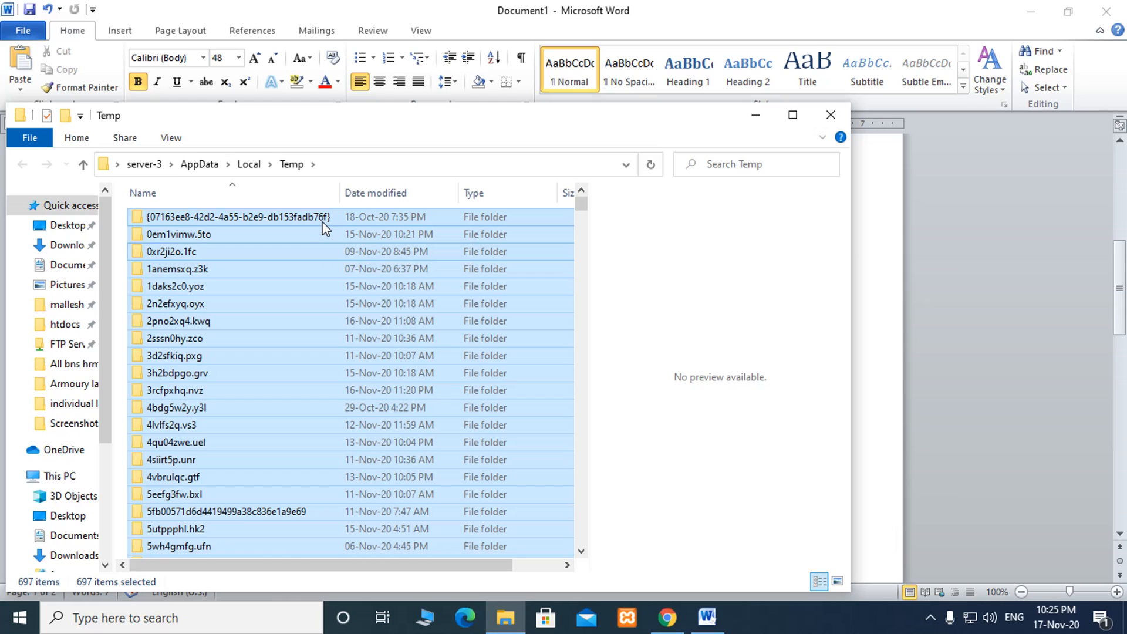
pyautogui.press('Delete')
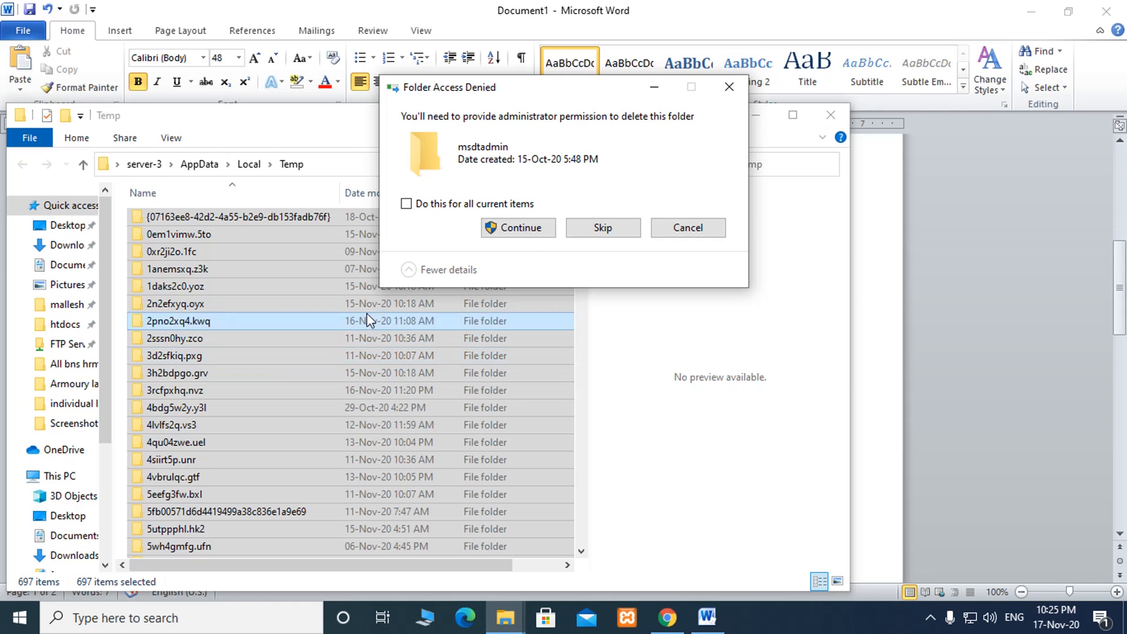
pyautogui.click(517, 234)
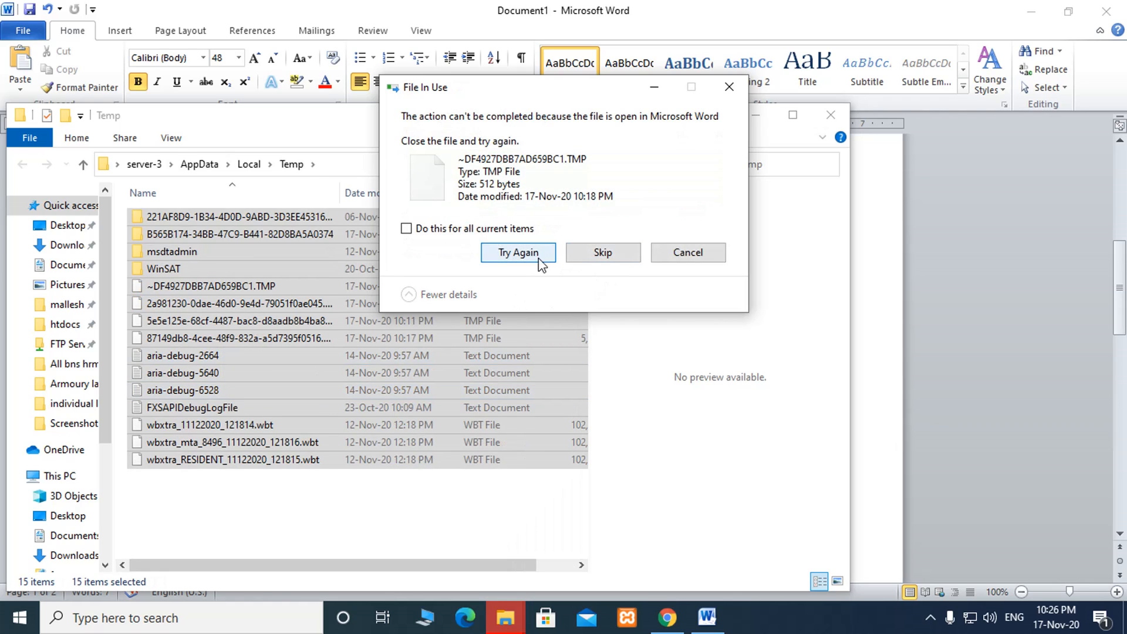
pyautogui.click(504, 254)
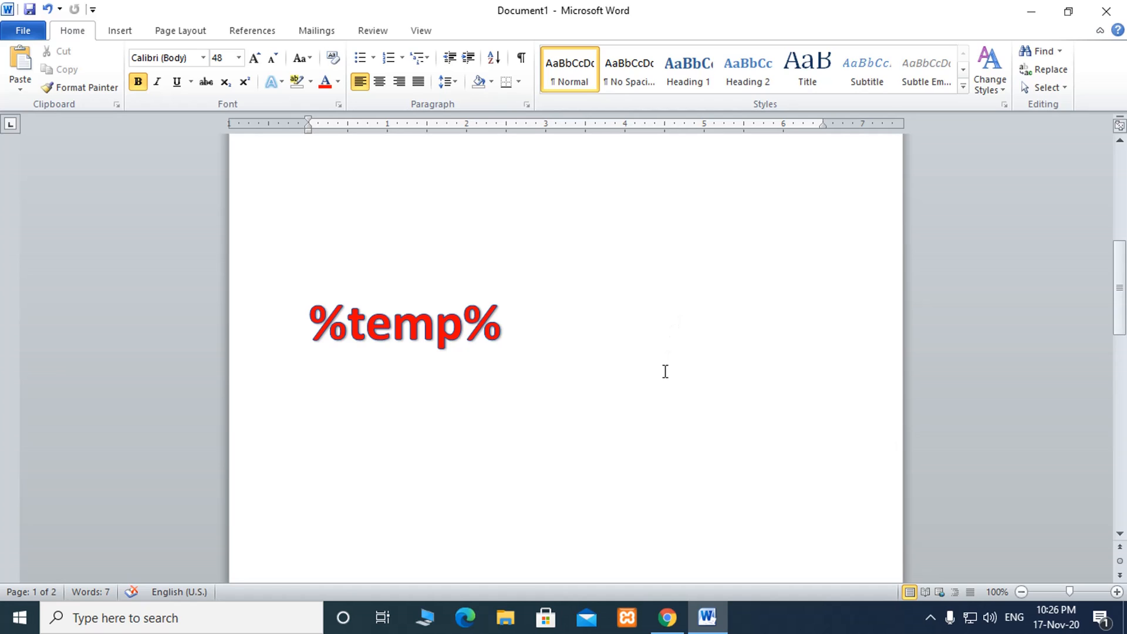
pyautogui.scroll(-10, 654, 382)
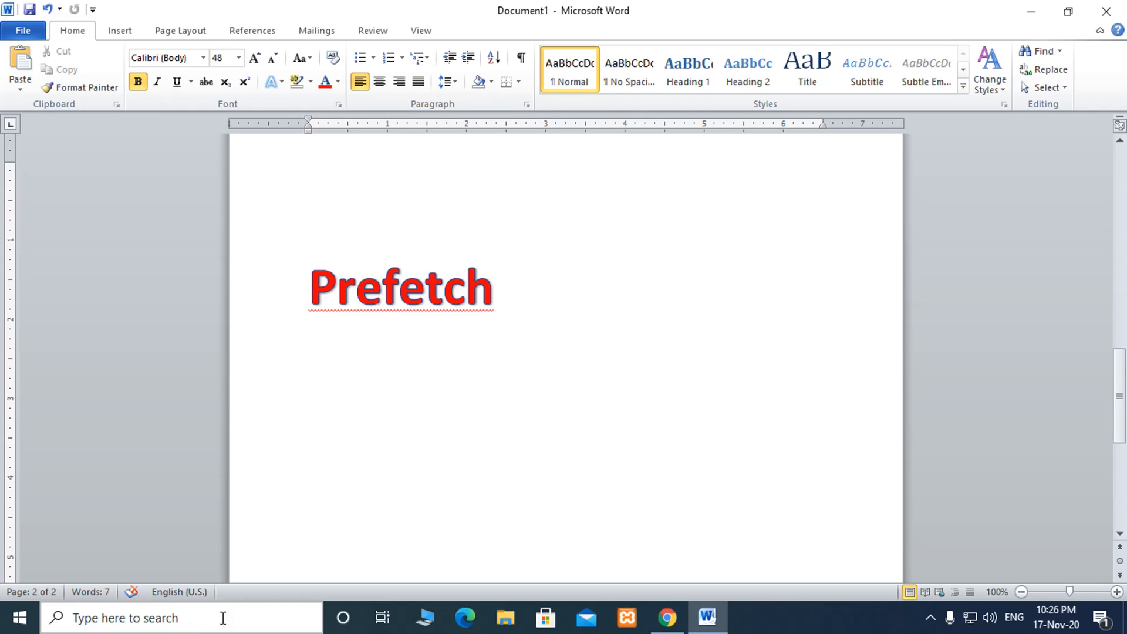
pyautogui.moveTo(309, 282); pyautogui.dragTo(496, 283)
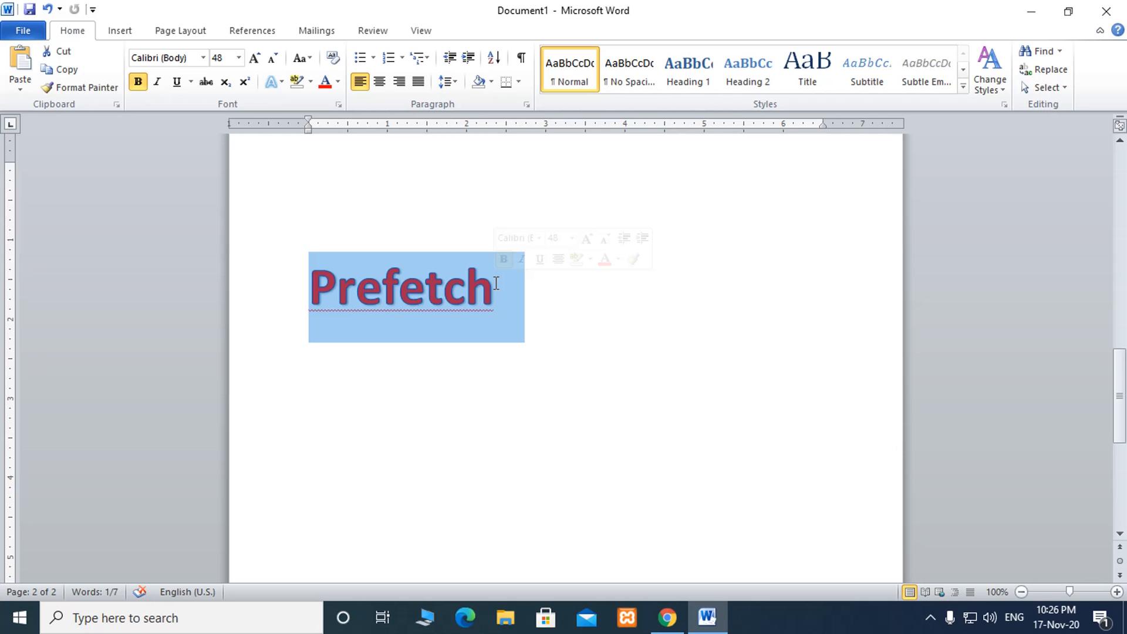
pyautogui.click(170, 621)
pyautogui.click(749, 487)
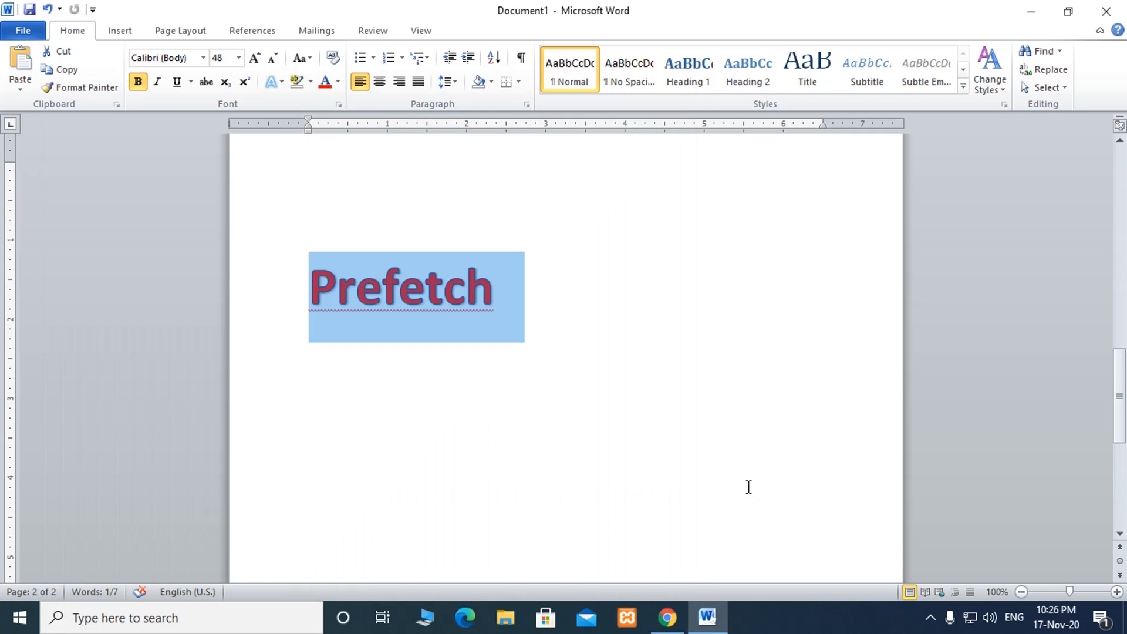
pyautogui.click(203, 614)
pyautogui.write('run')
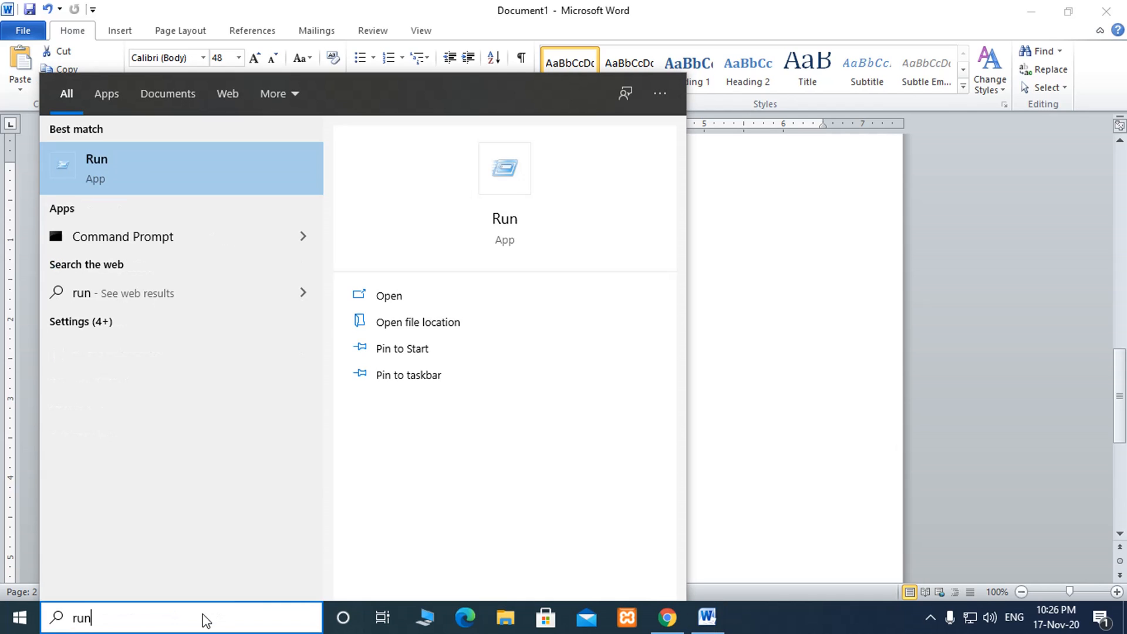
pyautogui.press('Return')
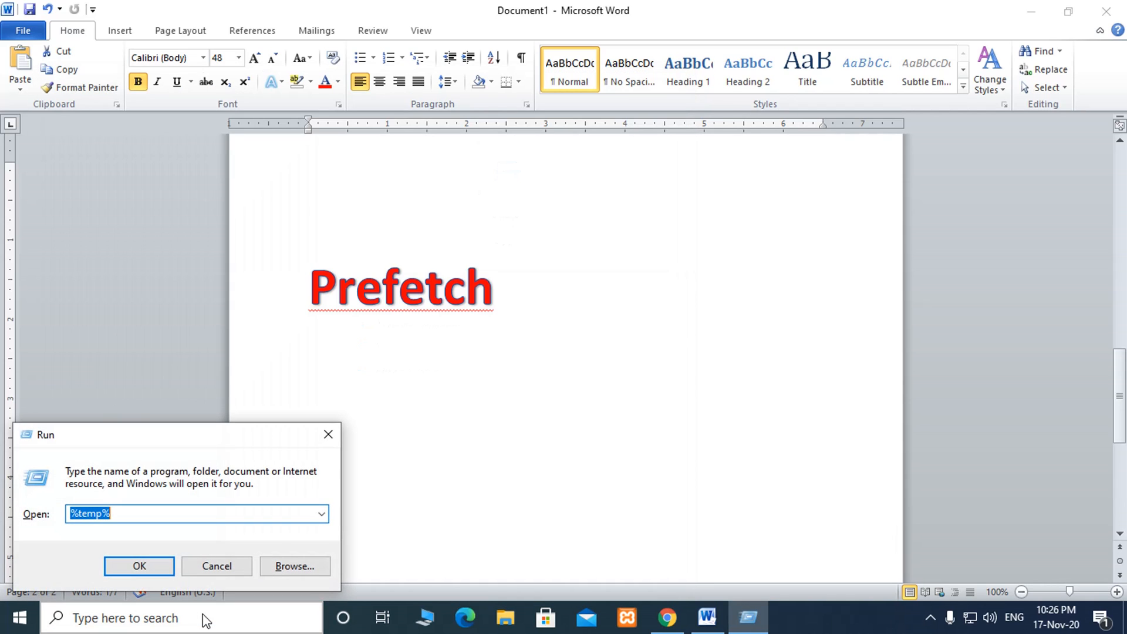
pyautogui.click(326, 437)
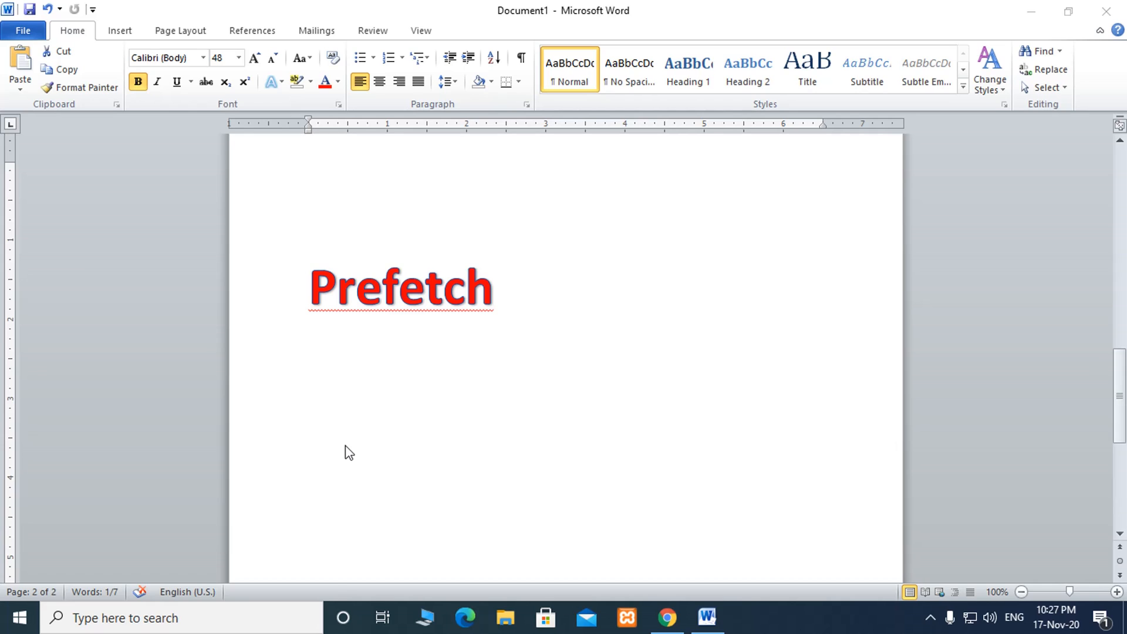
# Open the Run dialog, replace its entry with prefetch and execute it to open the Prefetch folder
pyautogui.press('super+r')
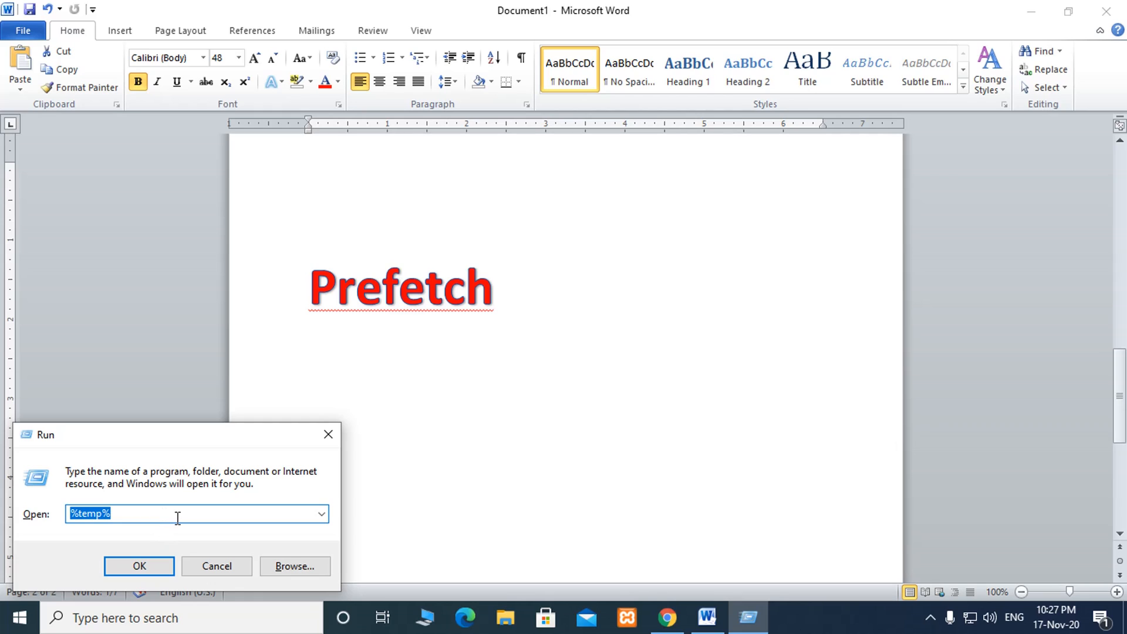
pyautogui.moveTo(36, 437); pyautogui.dragTo(44, 438)
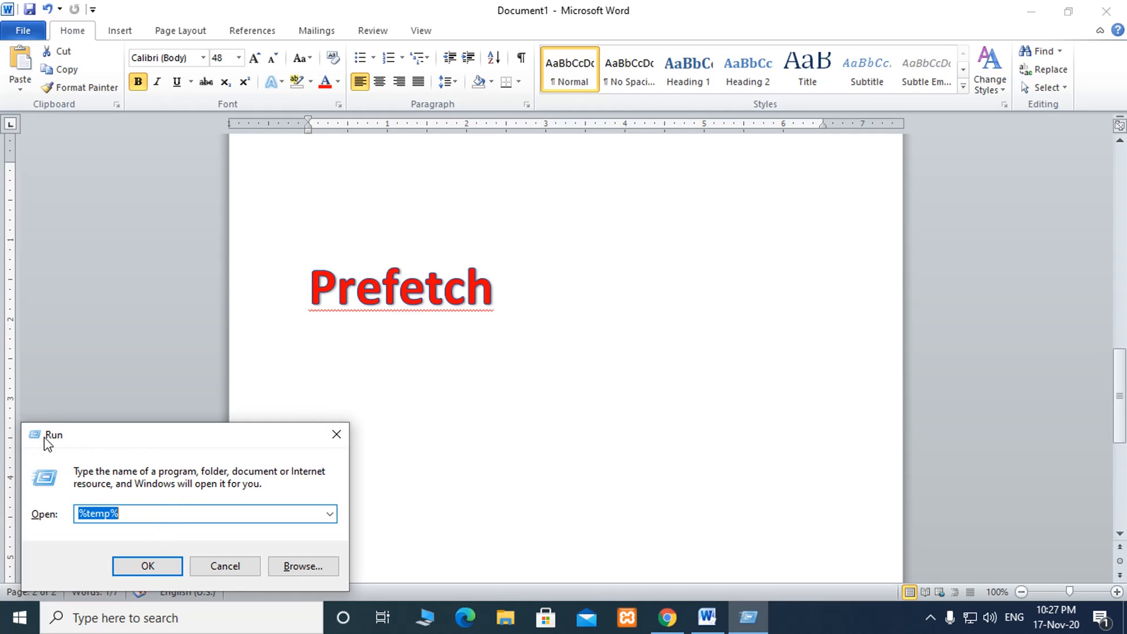
pyautogui.click(137, 514)
pyautogui.press('BackSpace')
pyautogui.press('BackSpace')
pyautogui.press('BackSpace')
pyautogui.press('BackSpace')
pyautogui.press('BackSpace')
pyautogui.press('BackSpace')
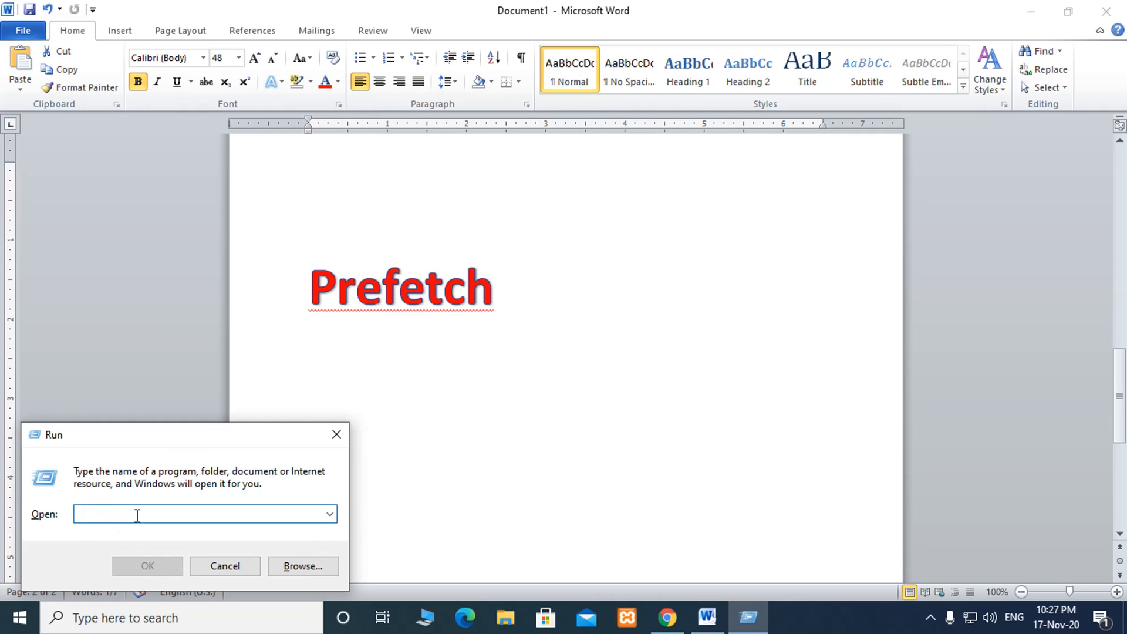
pyautogui.write('prefetch')
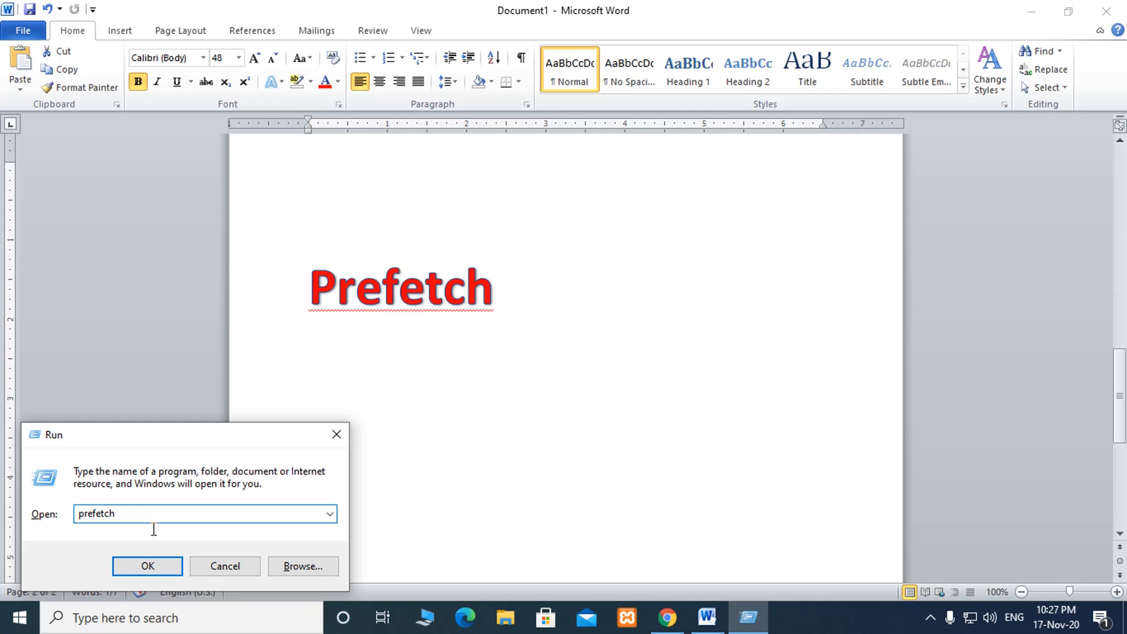
pyautogui.click(148, 566)
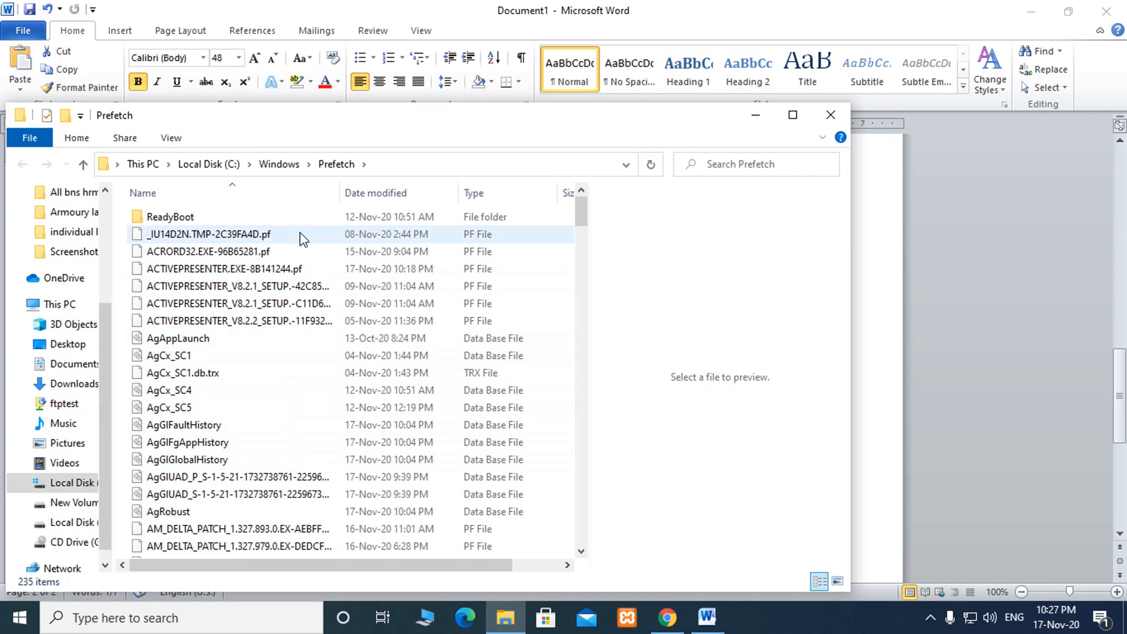
# Delete all items in the Prefetch folder, cancelling the deletion of the file in use, PfPre_adc9e03d.mkd
pyautogui.scroll(-3, 302, 238)
pyautogui.scroll(3, 301, 344)
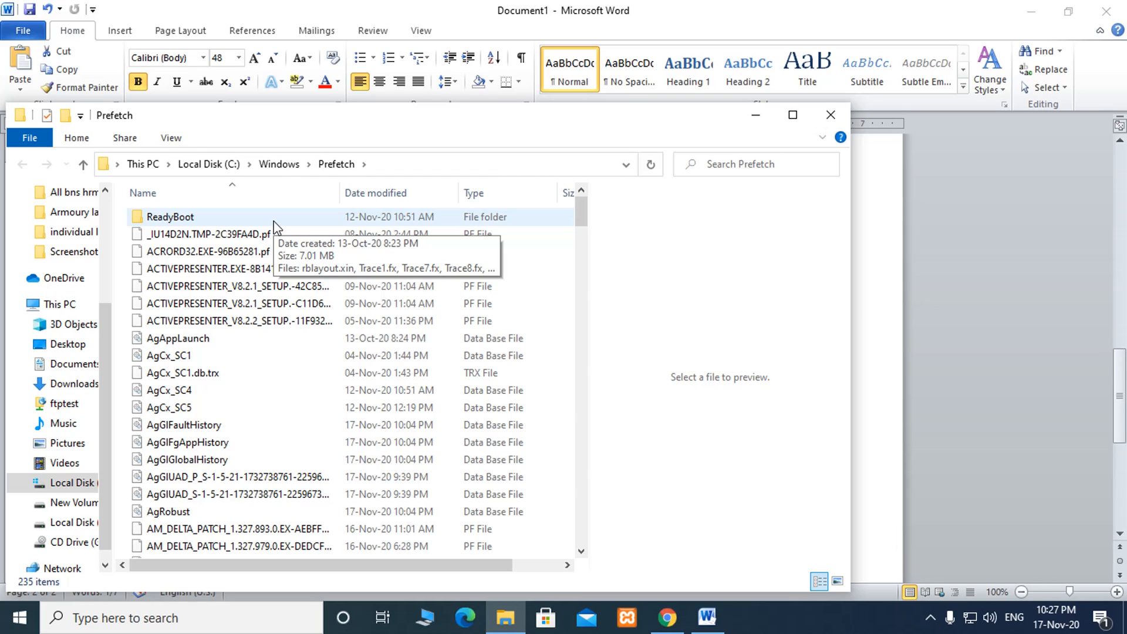
pyautogui.hotkey('ctrl', 'a')
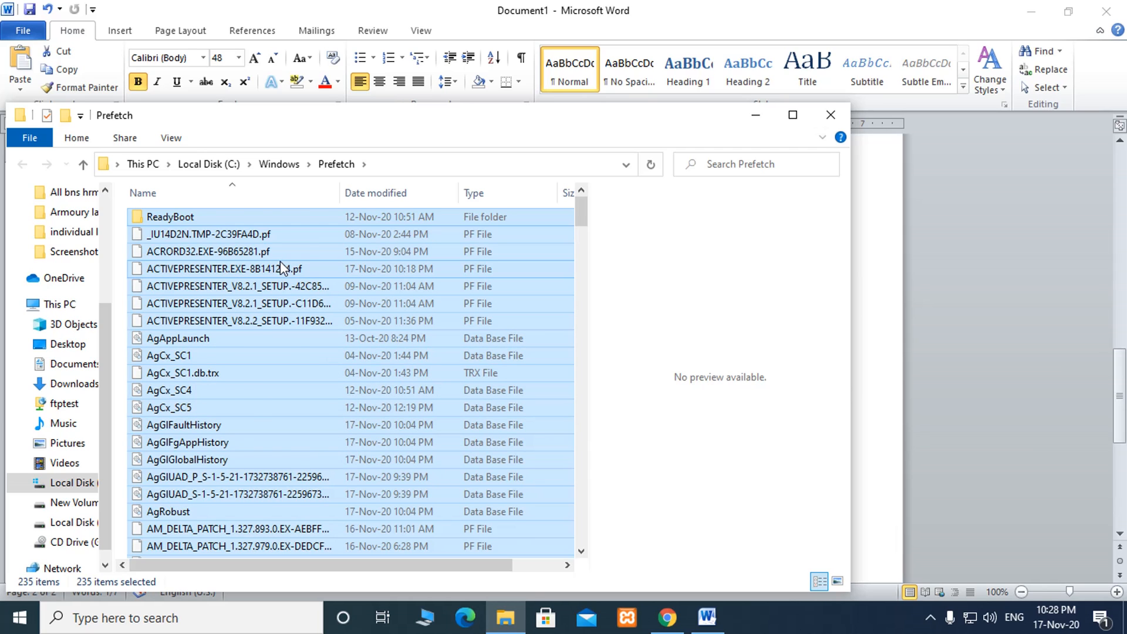
pyautogui.press('Delete')
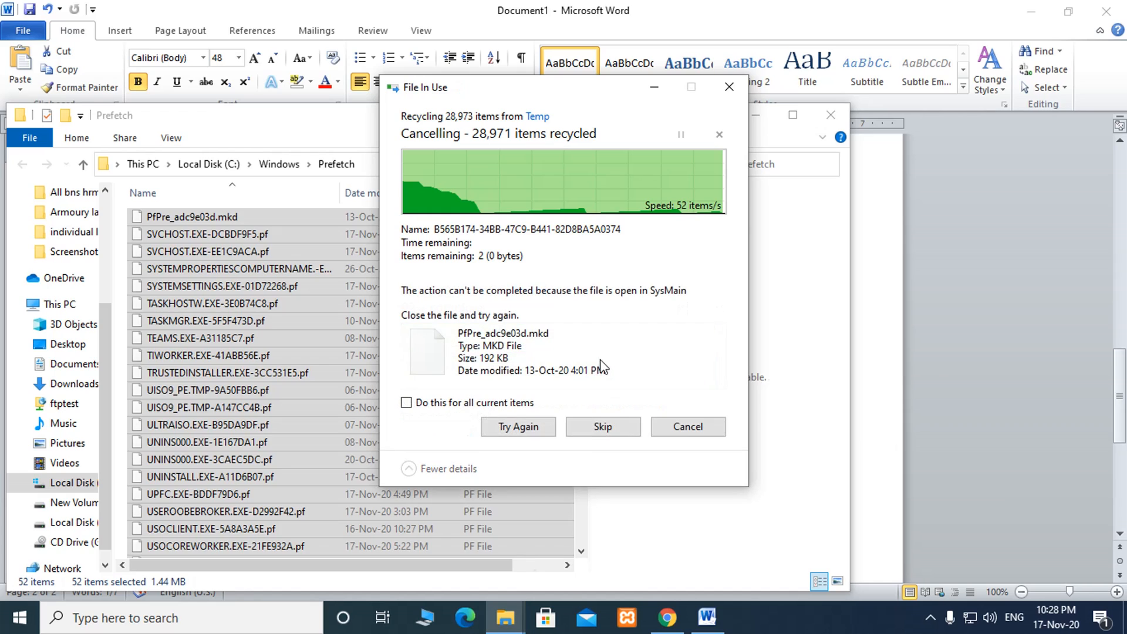
pyautogui.click(690, 428)
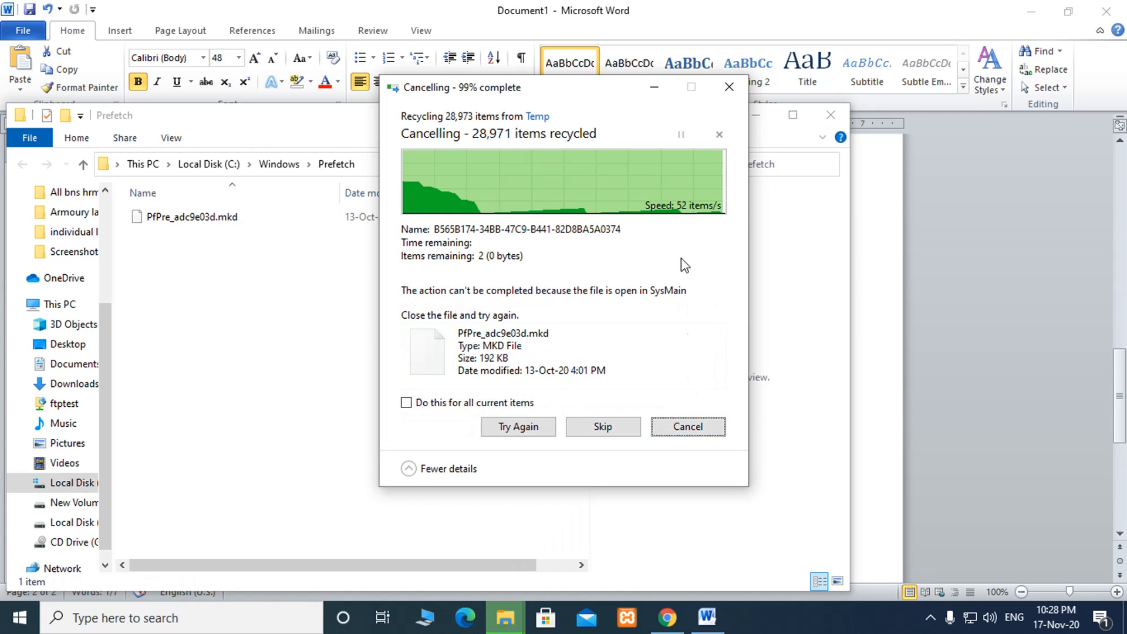
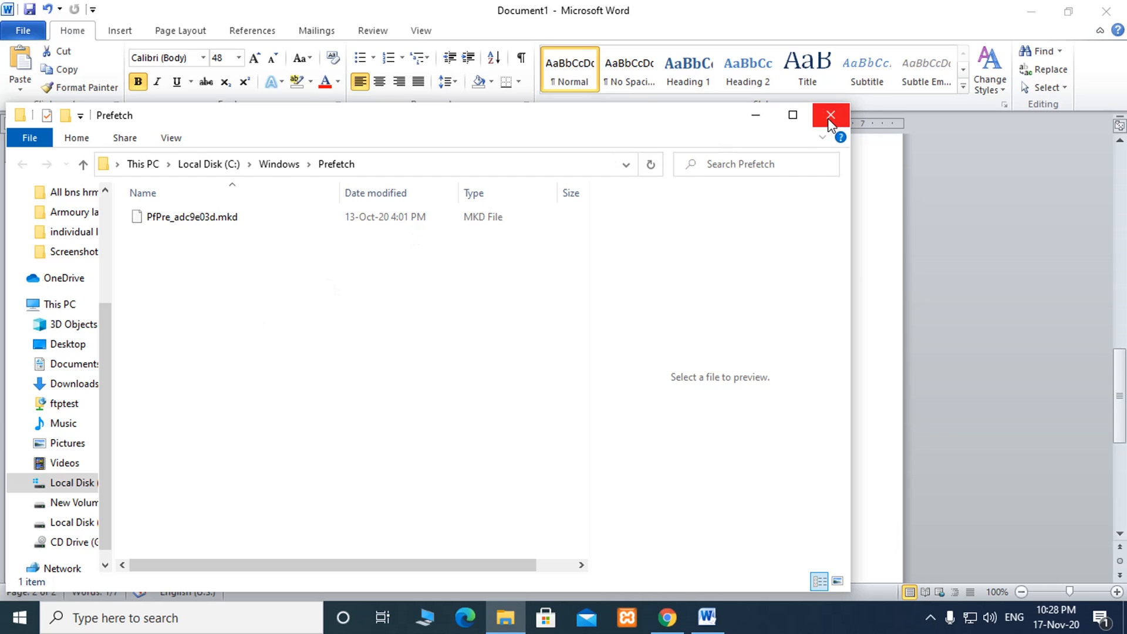
# Close the Prefetch folder window and highlight the word recent on page 2 of the Word document
pyautogui.click(827, 117)
pyautogui.click(520, 360)
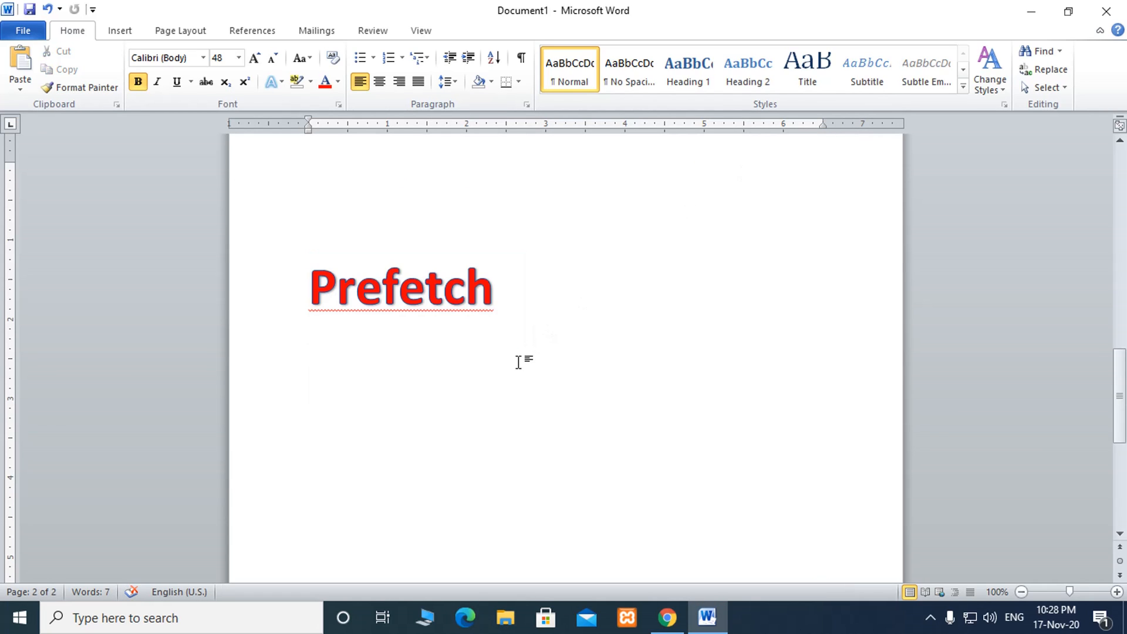
pyautogui.scroll(-6, 519, 362)
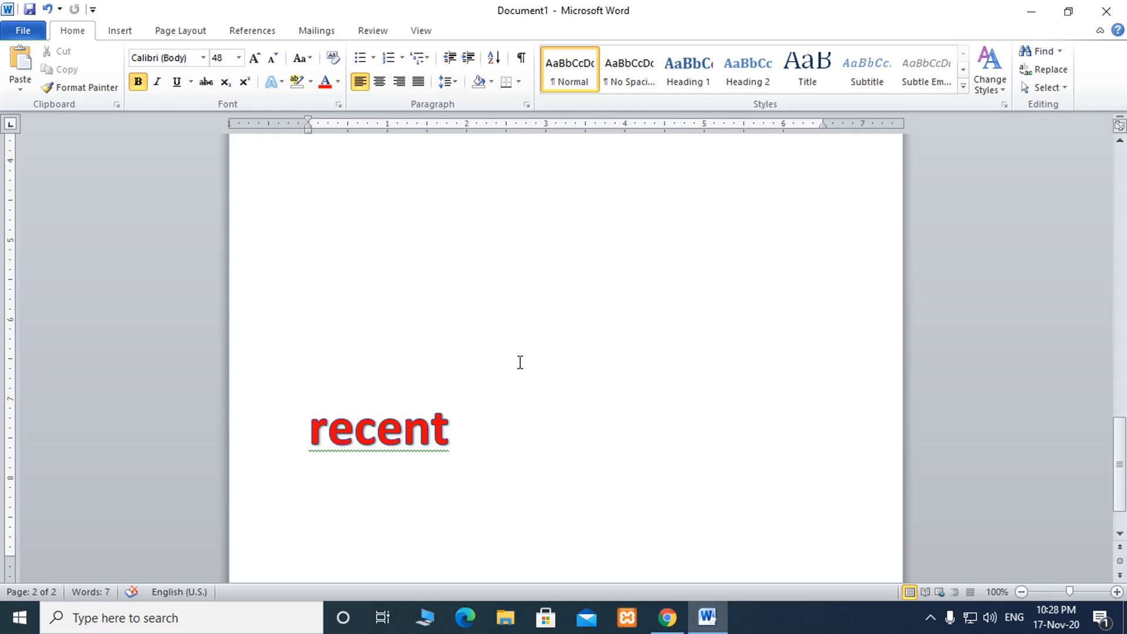
pyautogui.scroll(-2, 520, 362)
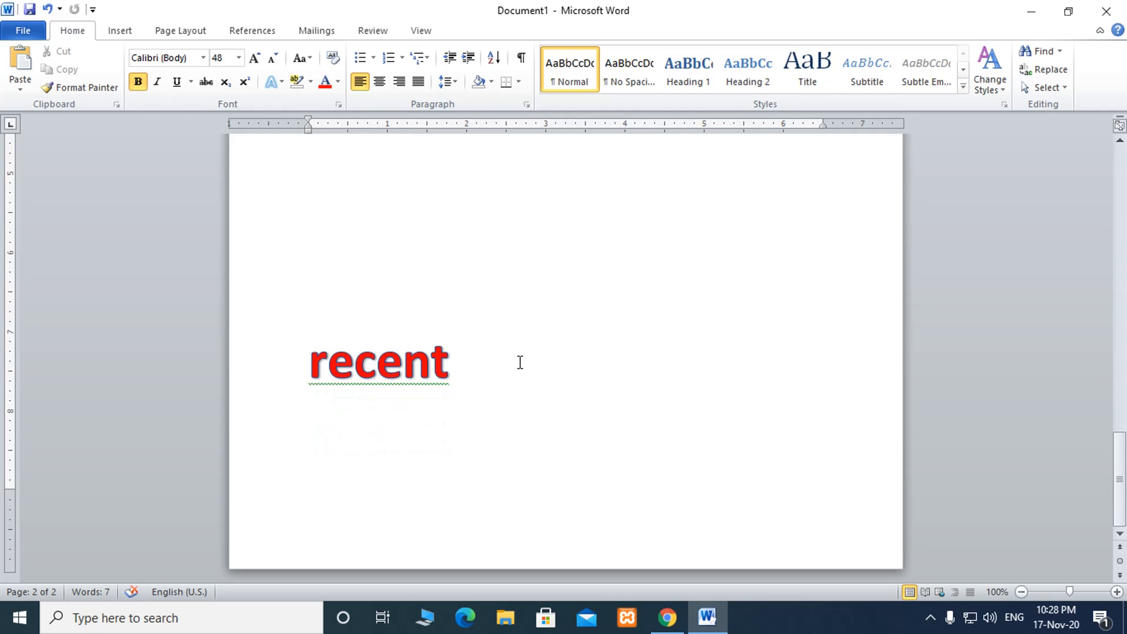
pyautogui.moveTo(311, 360); pyautogui.dragTo(575, 377)
pyautogui.click(575, 378)
# Open the Run dialog, replace its entry with recent and execute it to open the Recent folder
pyautogui.click(220, 619)
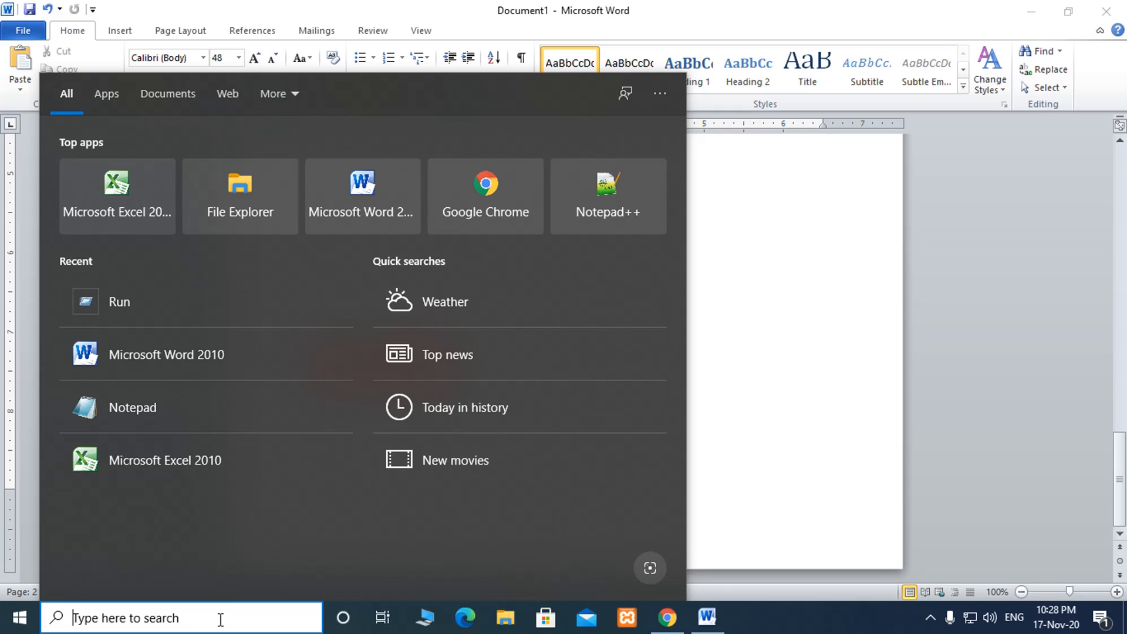
pyautogui.press('super+r')
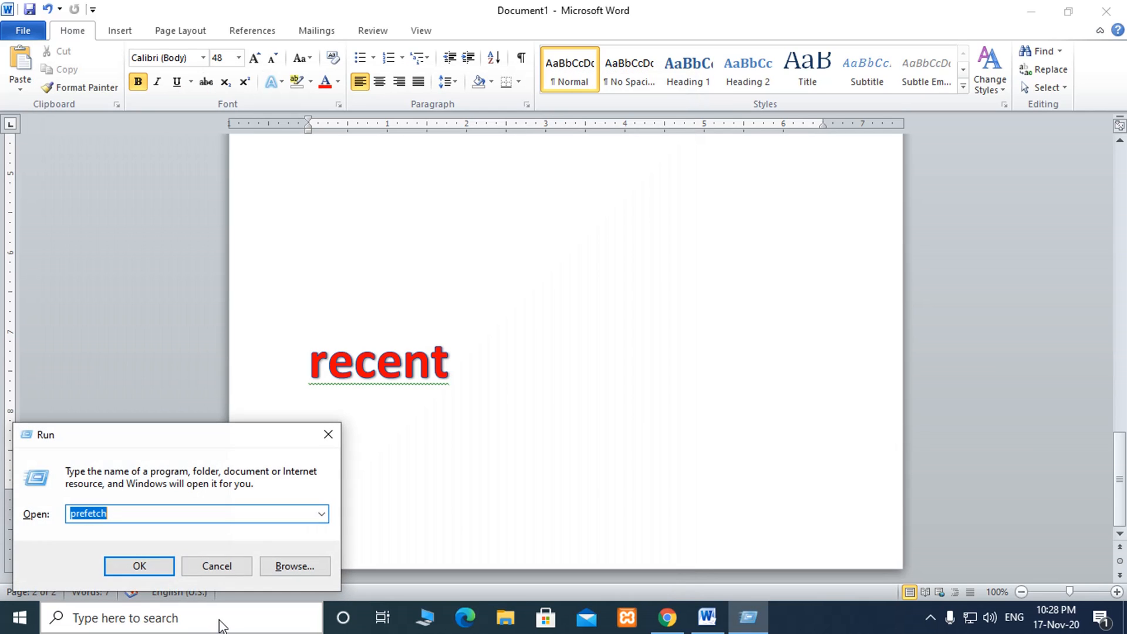
pyautogui.press('BackSpace')
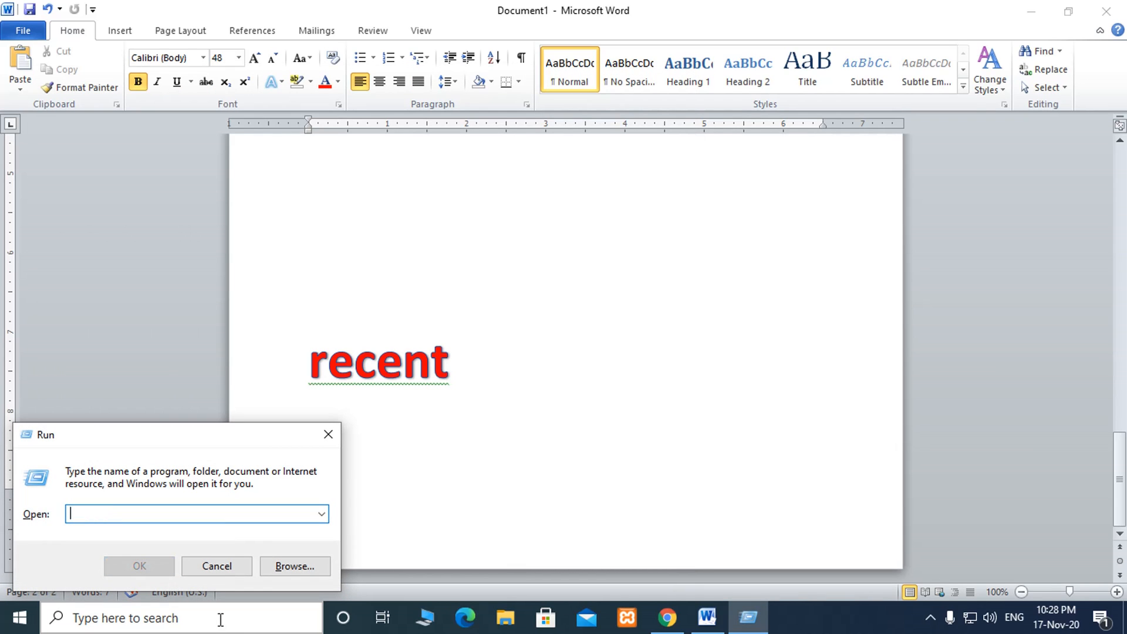
pyautogui.write('rec')
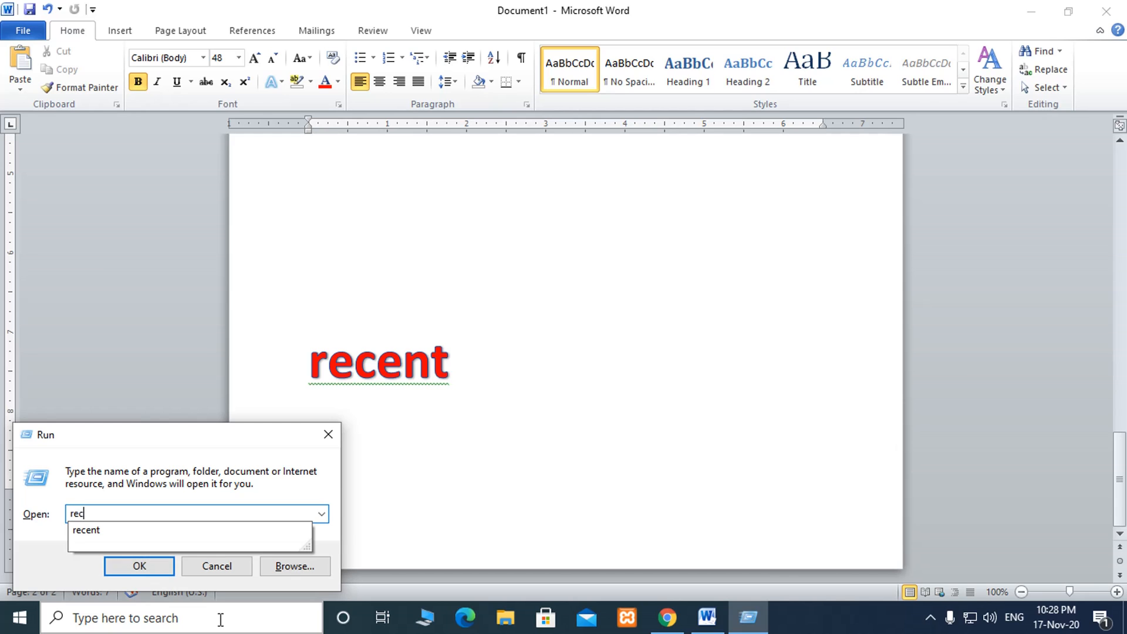
pyautogui.write('ent')
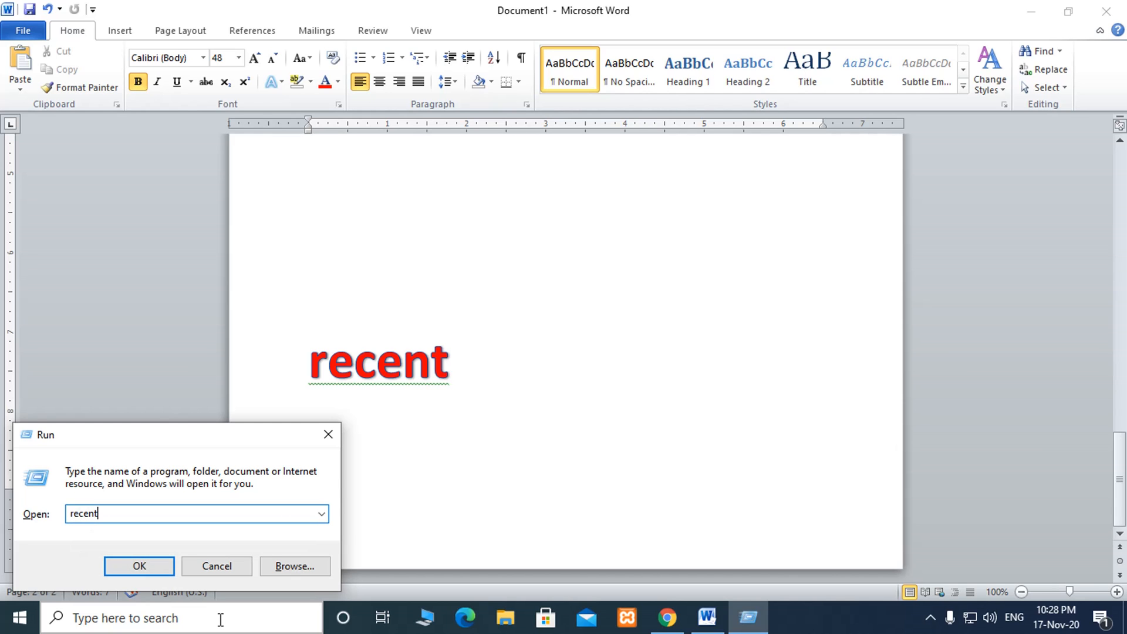
pyautogui.press('Return')
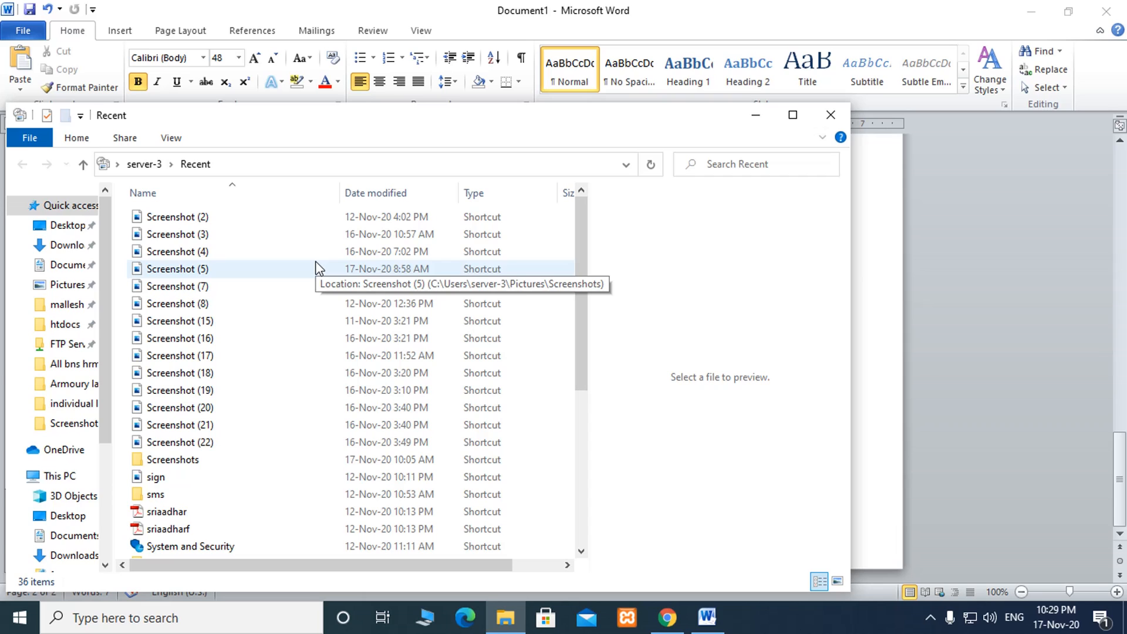
# Delete all items in the Recent folder and close its window
pyautogui.hotkey('ctrl', 'a')
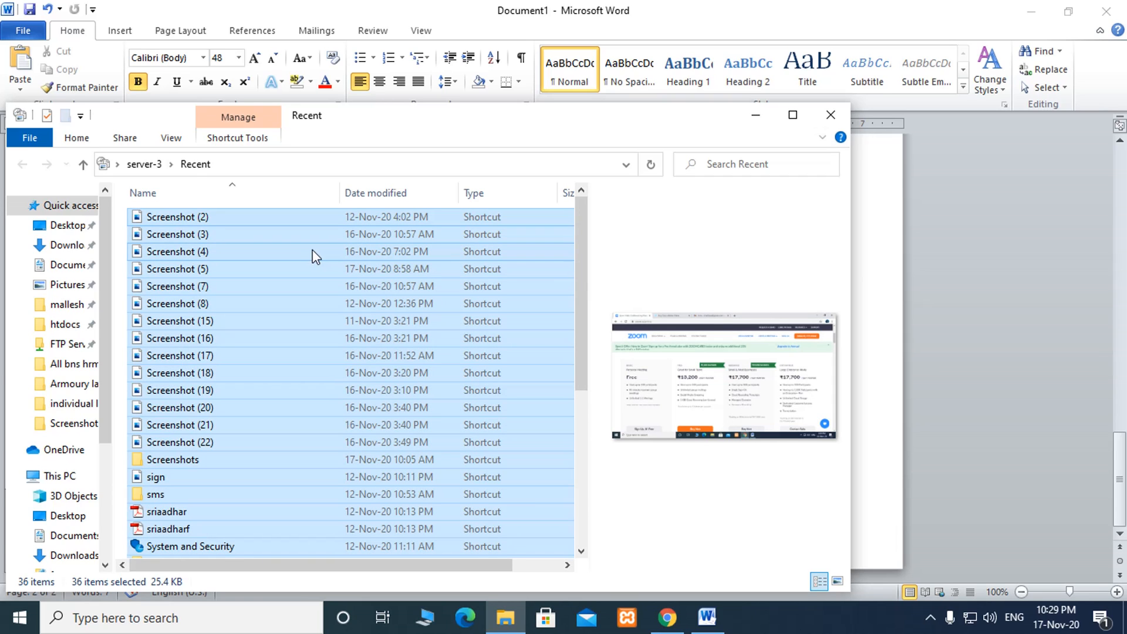
pyautogui.press('Delete')
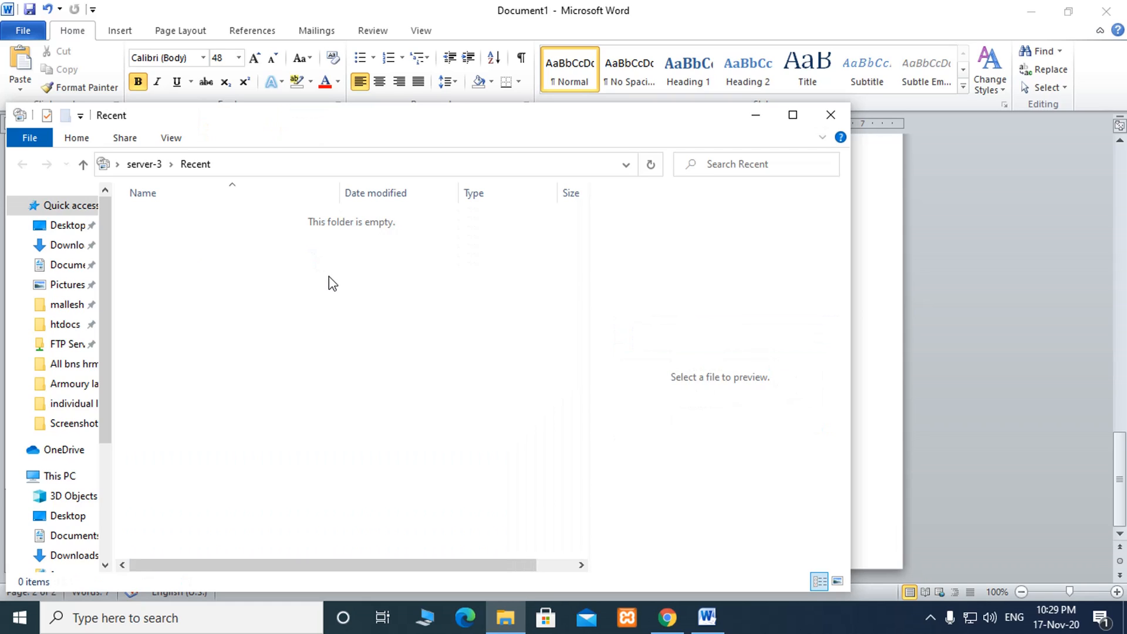
pyautogui.click(830, 114)
# Review the cleanup commands in the Word document from Windows Key + R to recent, highlighting %temp%, Prefetch and recent
pyautogui.scroll(3, 425, 316)
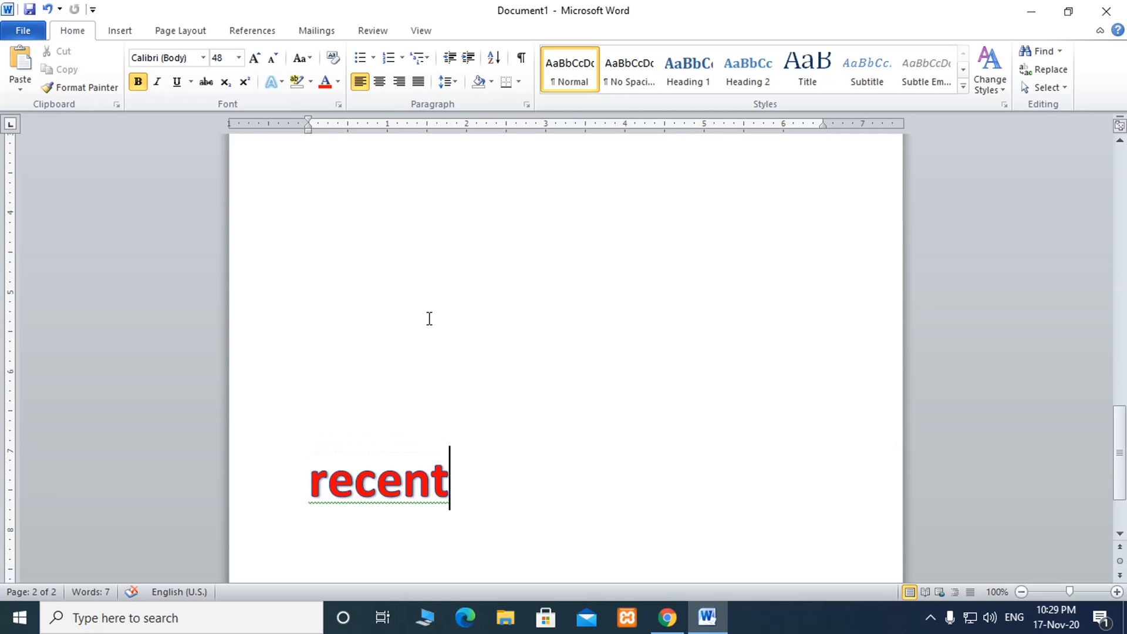
pyautogui.scroll(6, 429, 319)
pyautogui.scroll(11, 429, 319)
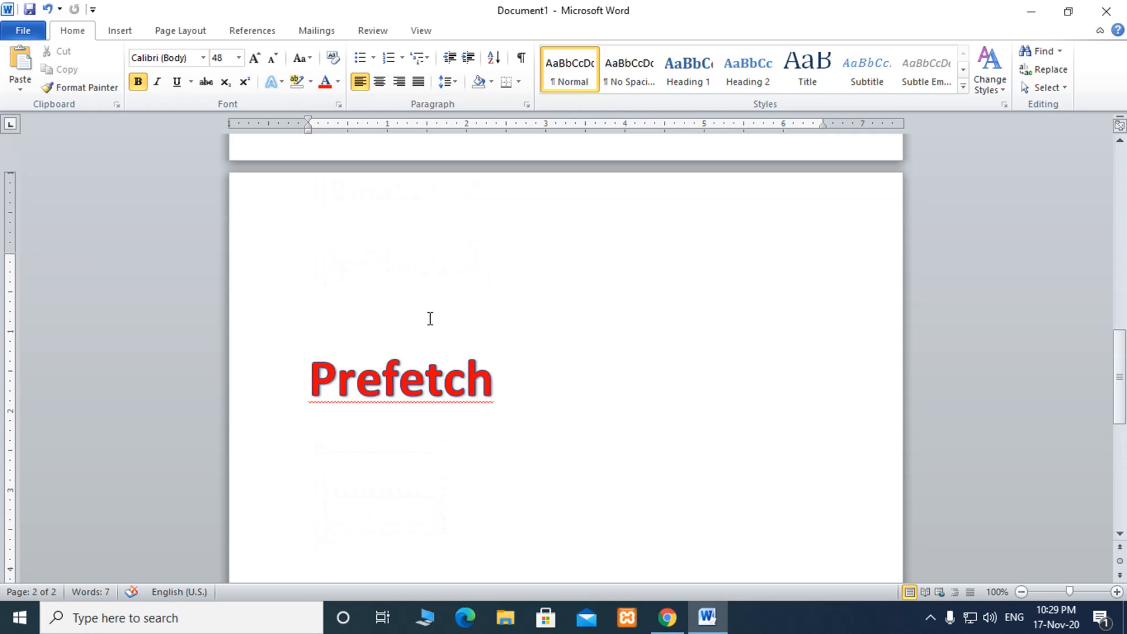
pyautogui.scroll(4, 470, 359)
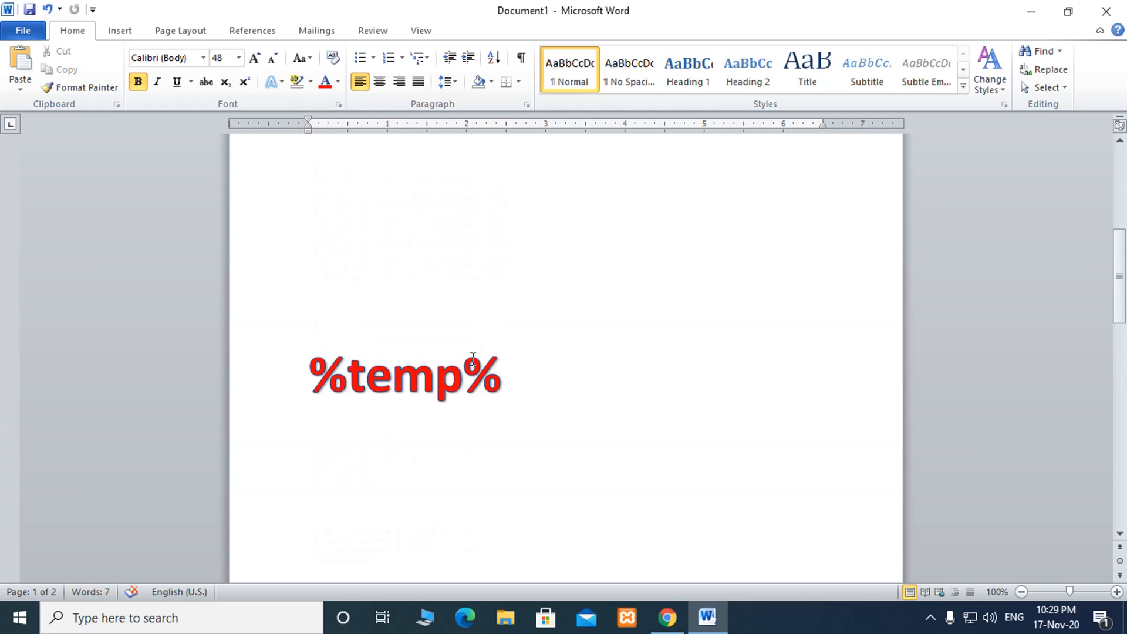
pyautogui.scroll(9, 473, 359)
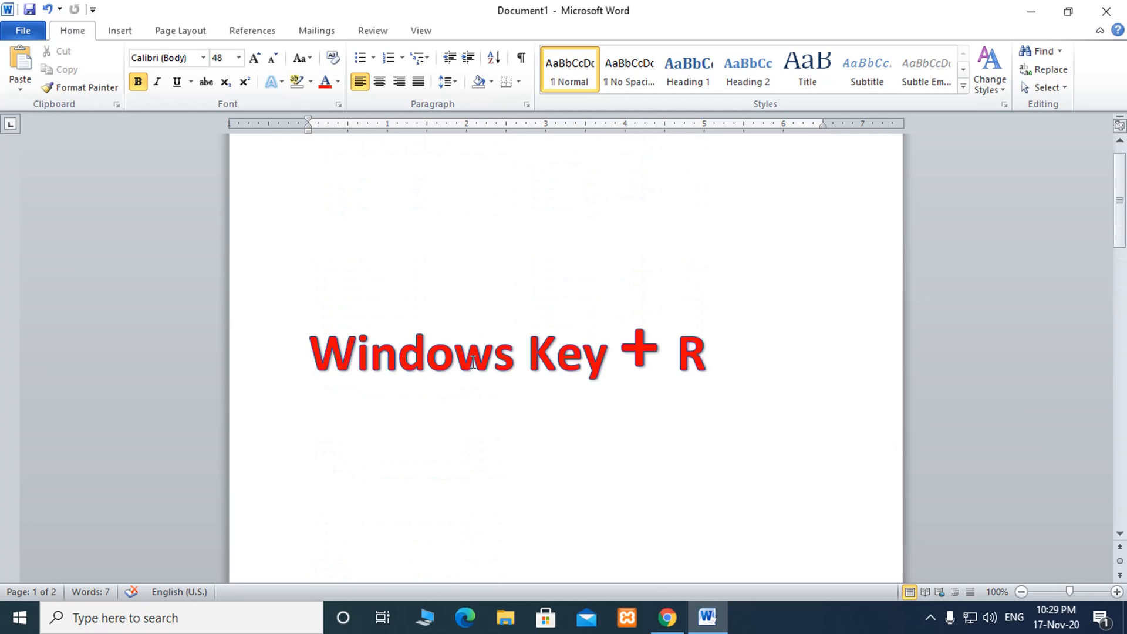
pyautogui.scroll(-4, 487, 369)
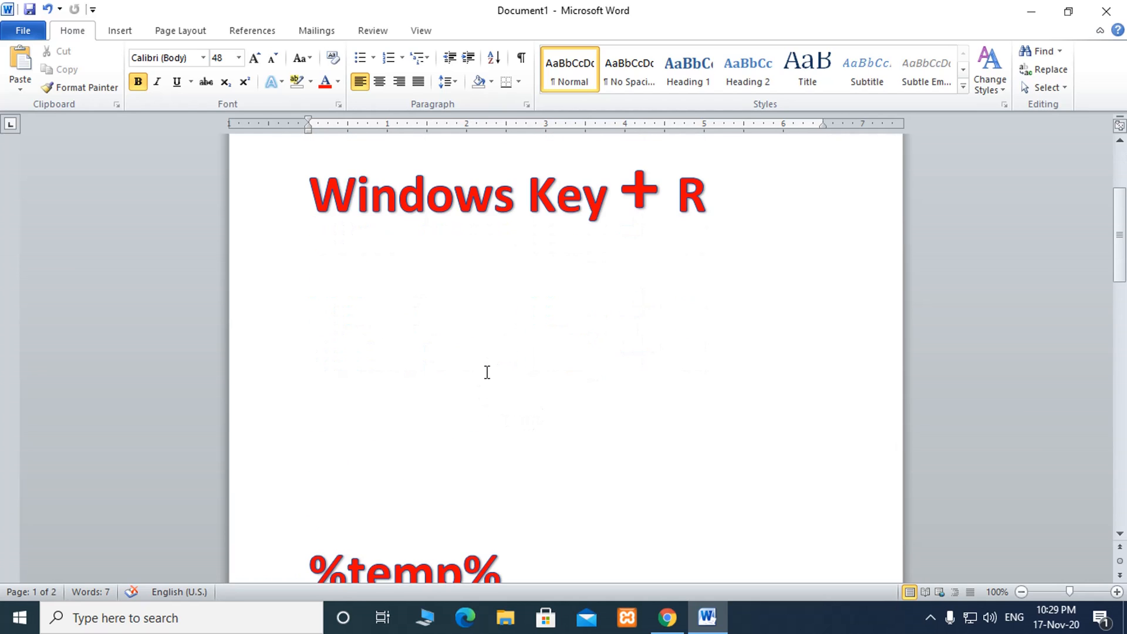
pyautogui.scroll(-9, 487, 372)
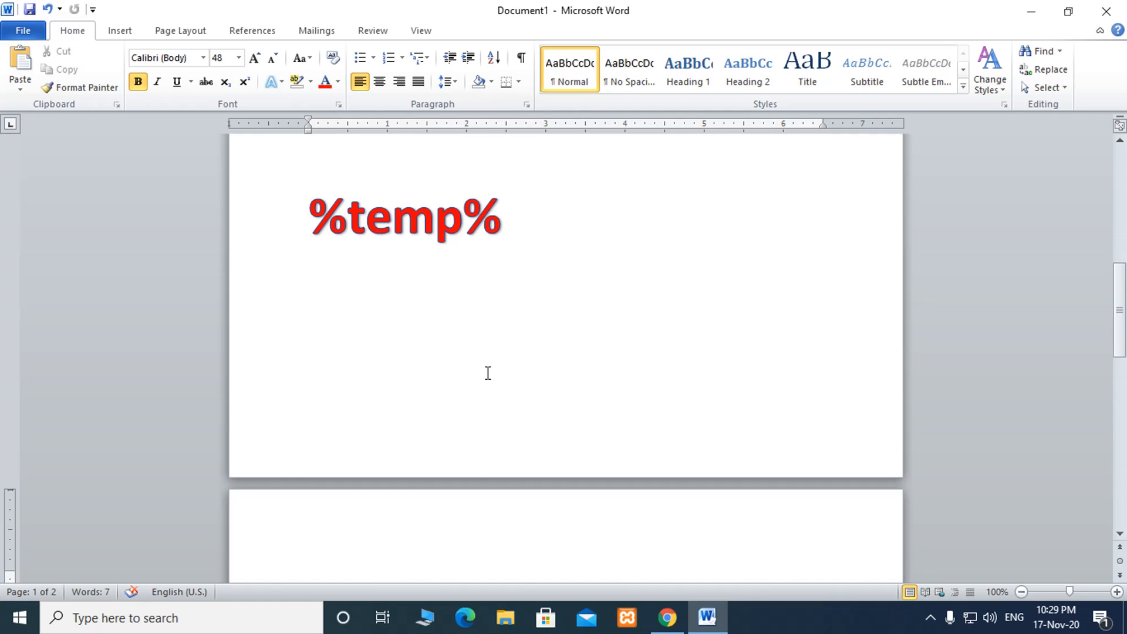
pyautogui.moveTo(311, 221); pyautogui.dragTo(516, 222)
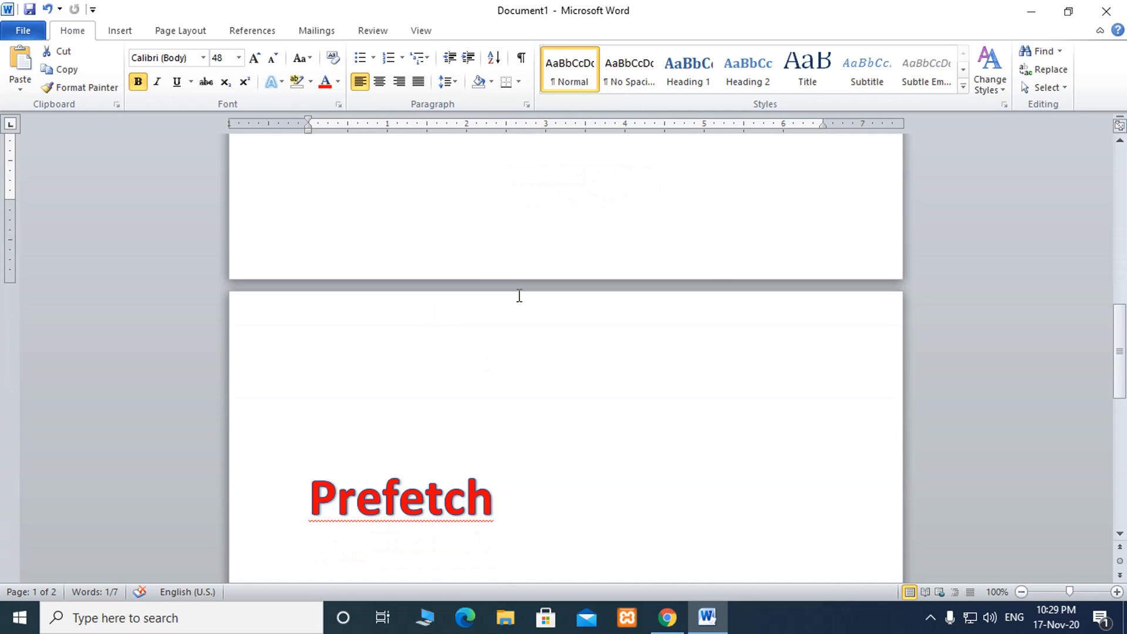
pyautogui.scroll(-4, 518, 298)
pyautogui.moveTo(309, 328); pyautogui.dragTo(500, 344)
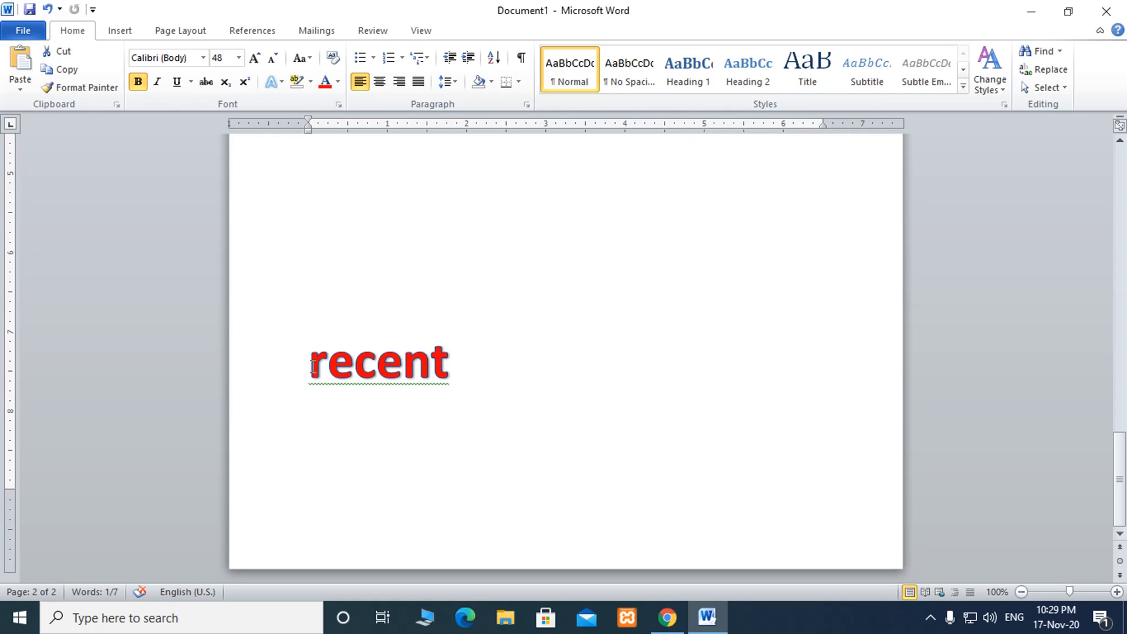
pyautogui.moveTo(310, 365); pyautogui.dragTo(520, 367)
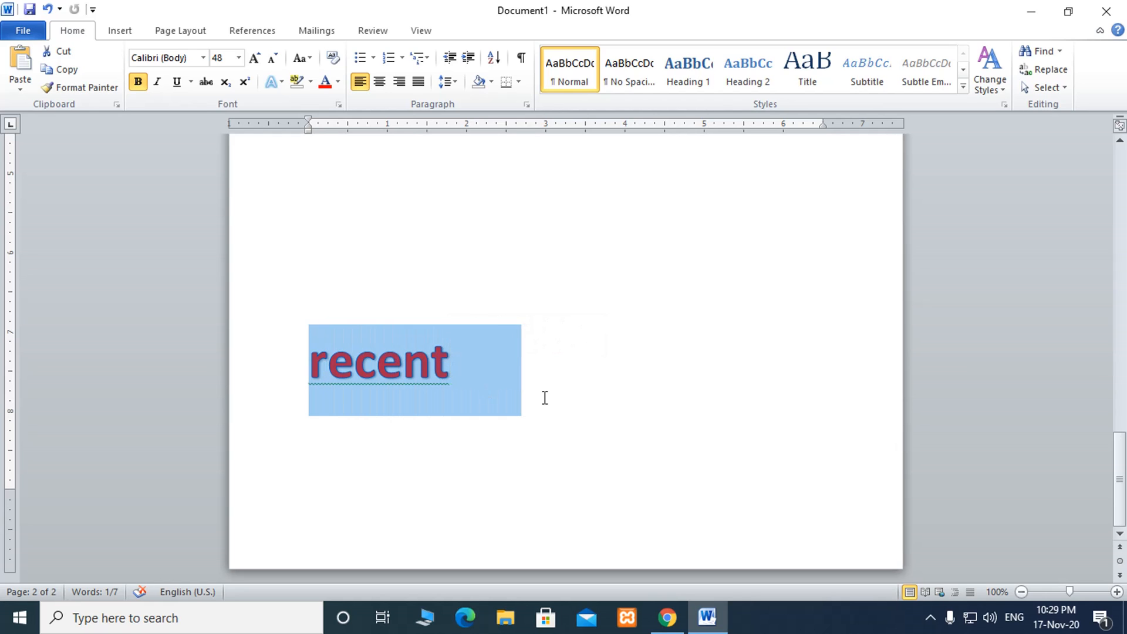
# Go back through the Word notes to page 1, highlighting %temp% and the Windows Key + R line
pyautogui.scroll(5, 545, 397)
pyautogui.scroll(10, 545, 397)
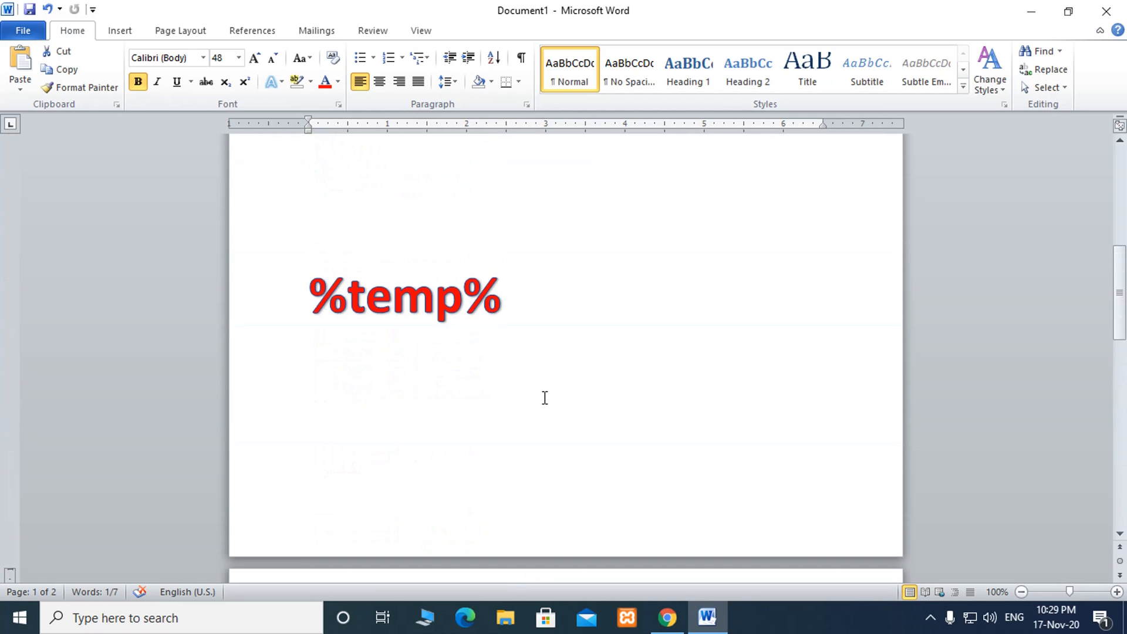
pyautogui.moveTo(309, 299); pyautogui.dragTo(493, 303)
pyautogui.scroll(5, 459, 395)
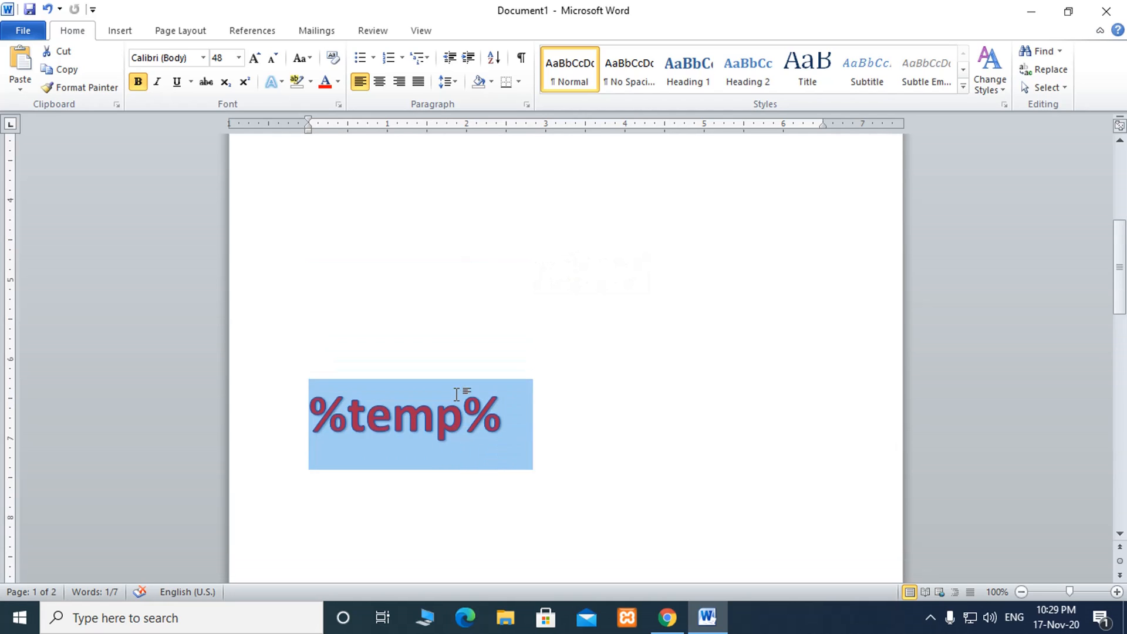
pyautogui.scroll(1, 459, 394)
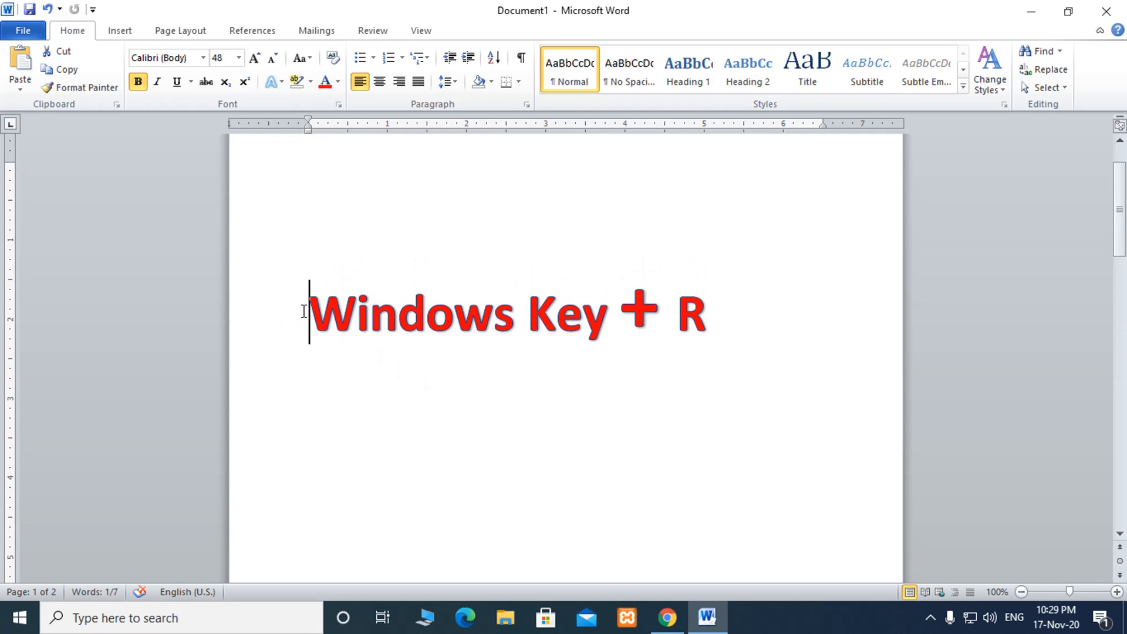
pyautogui.moveTo(307, 313); pyautogui.dragTo(734, 329)
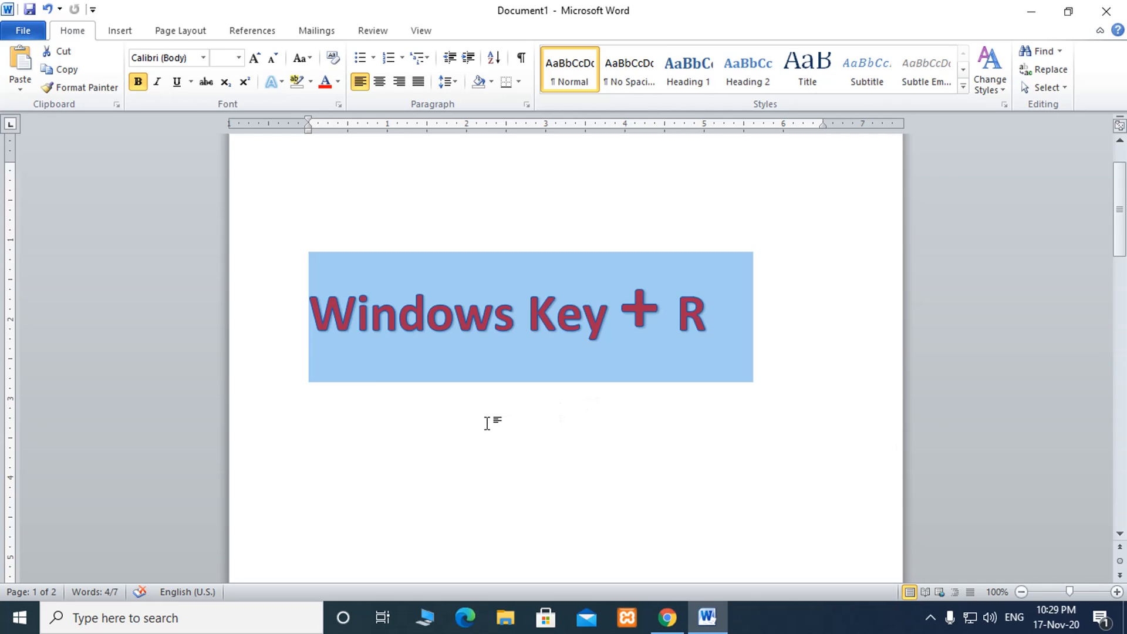